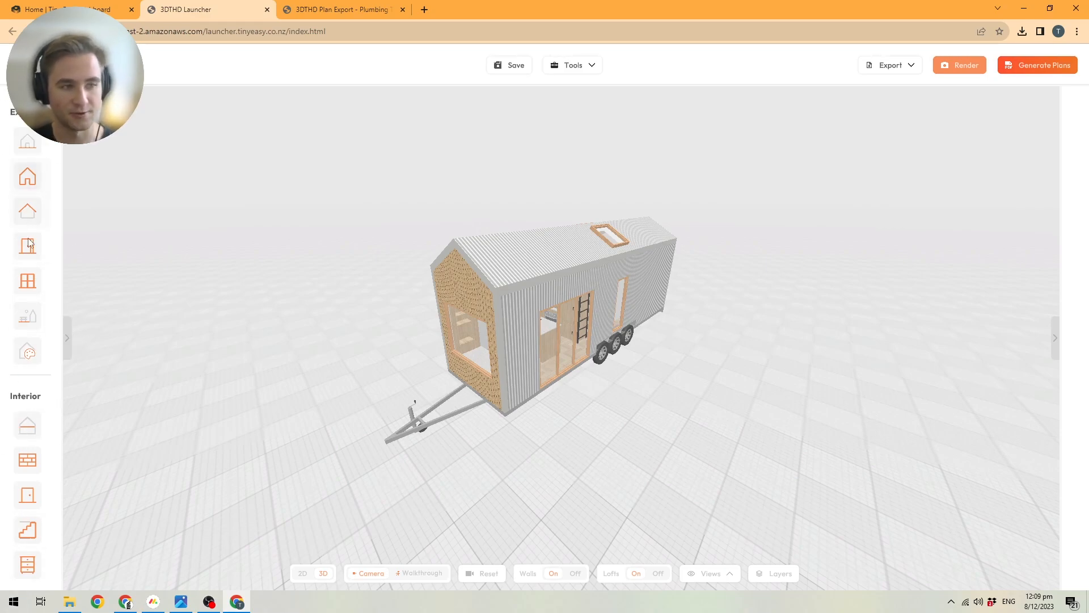
# Expand the category list to show its names and look through the exterior, interior and technical categories.
pyautogui.click(67, 339)
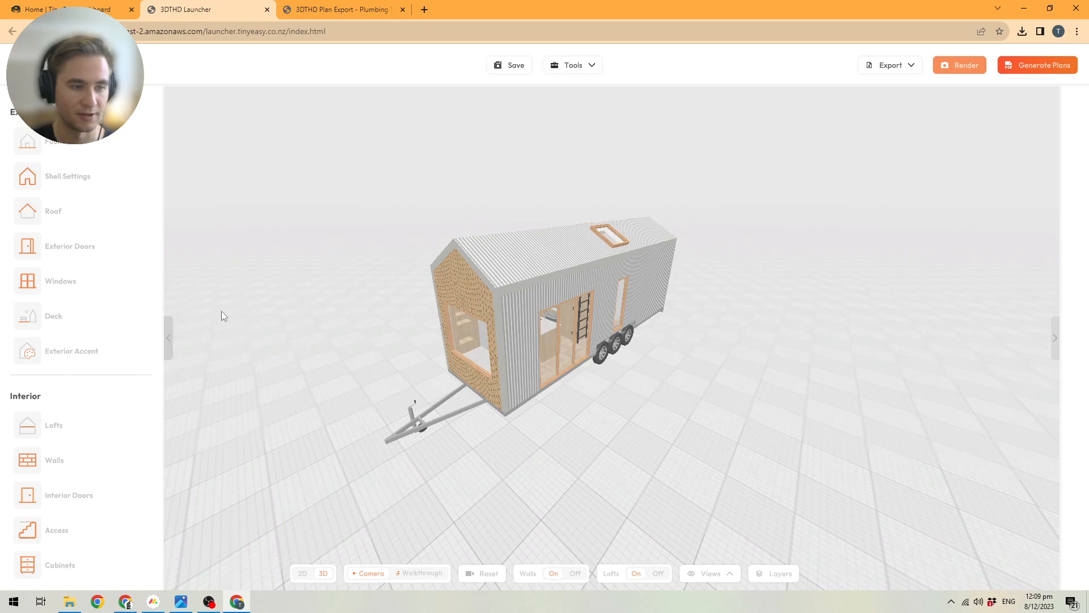
pyautogui.click(168, 343)
pyautogui.click(69, 345)
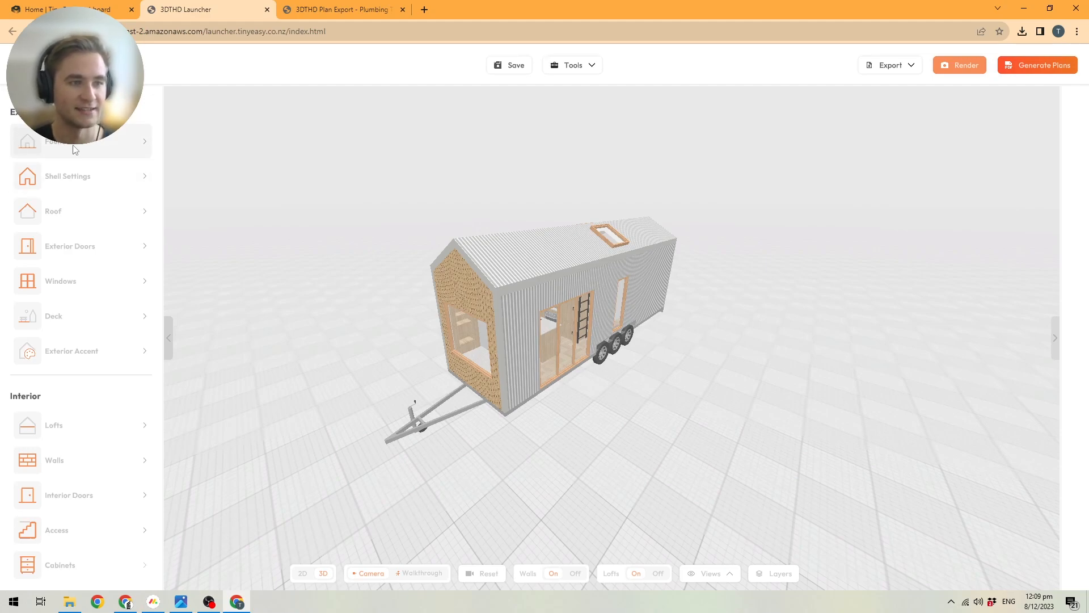
pyautogui.scroll(-3, 60, 192)
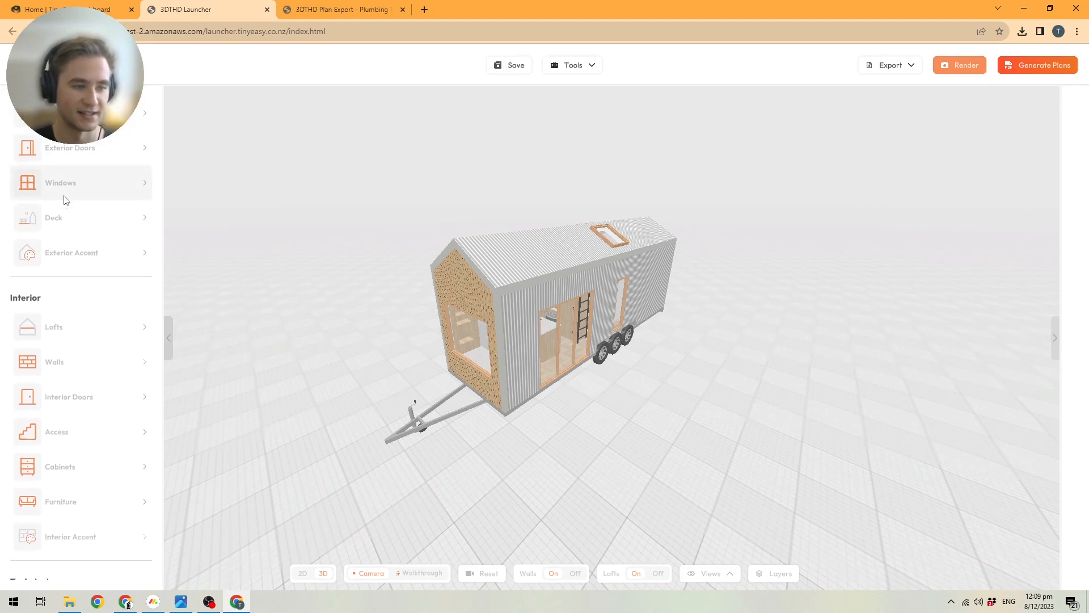
pyautogui.scroll(3, 64, 199)
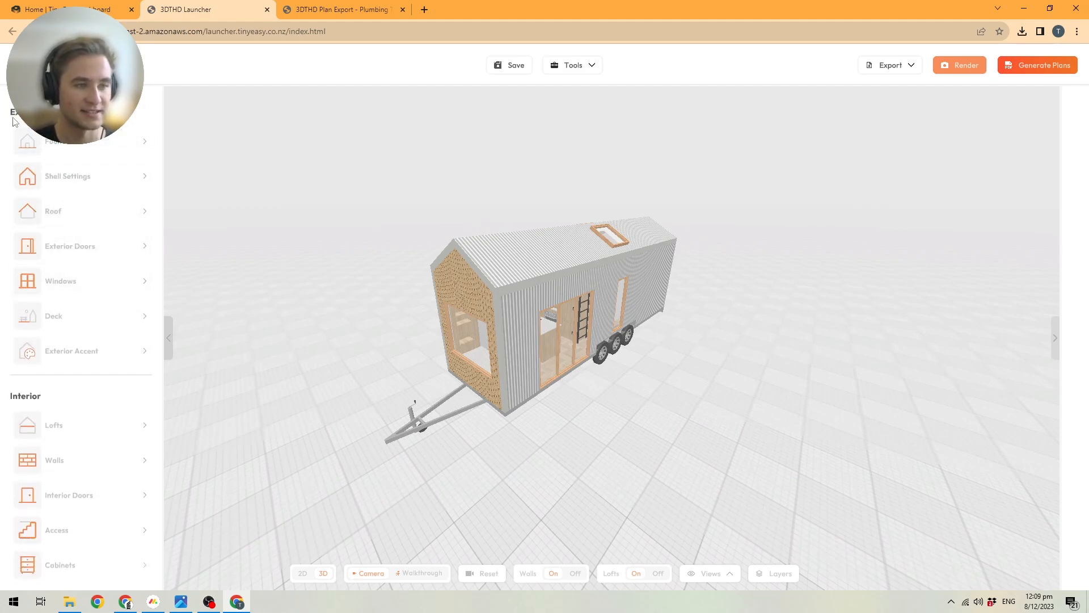
pyautogui.scroll(-3, 119, 282)
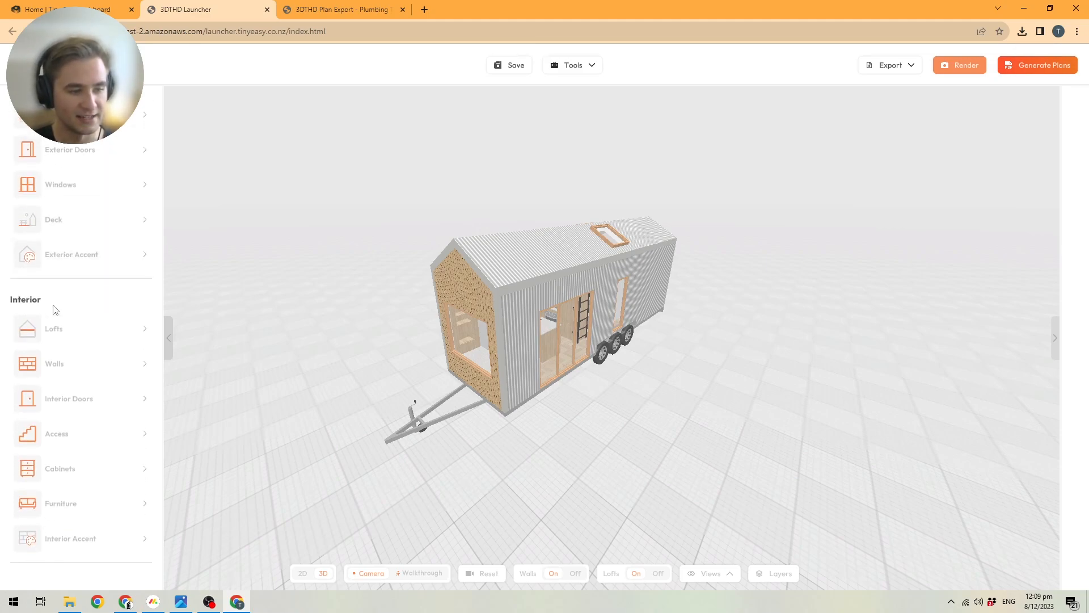
pyautogui.scroll(3, 82, 391)
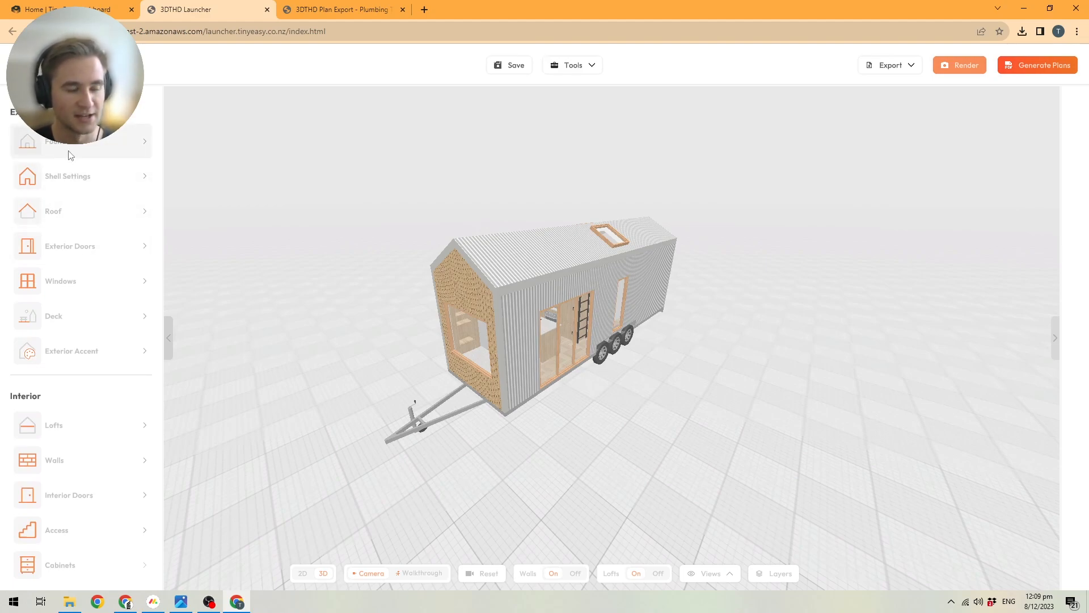
pyautogui.scroll(2, 454, 285)
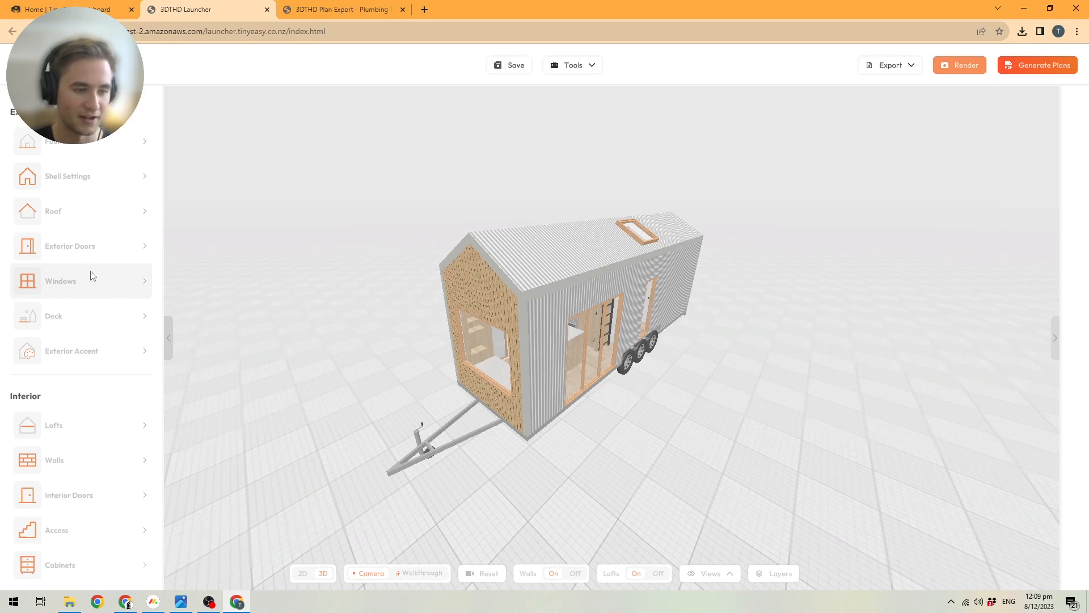
pyautogui.scroll(-1, 88, 277)
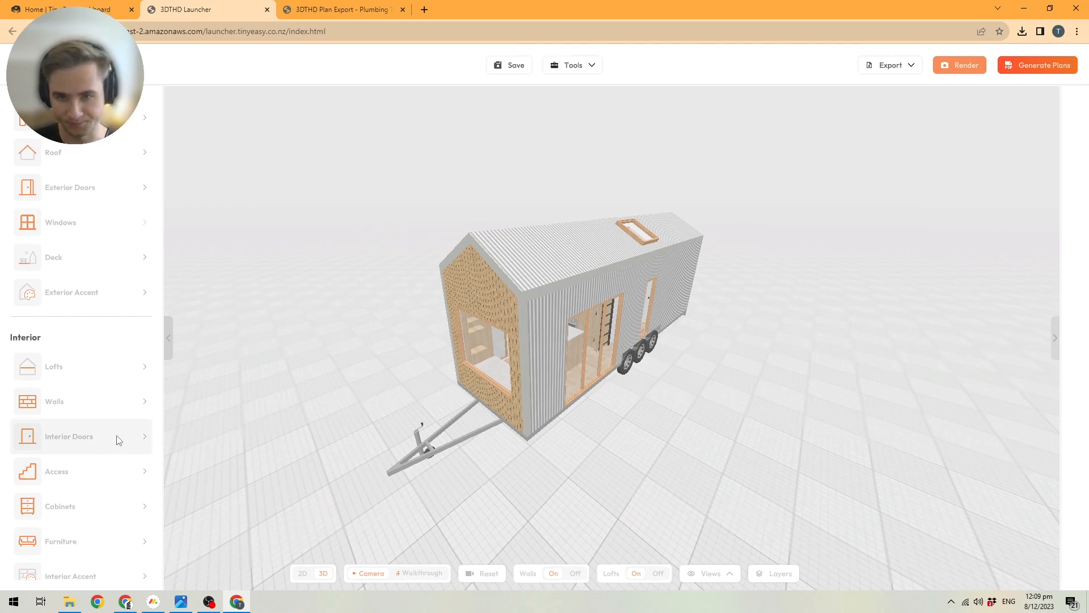
pyautogui.scroll(-2, 129, 441)
pyautogui.scroll(3, 127, 443)
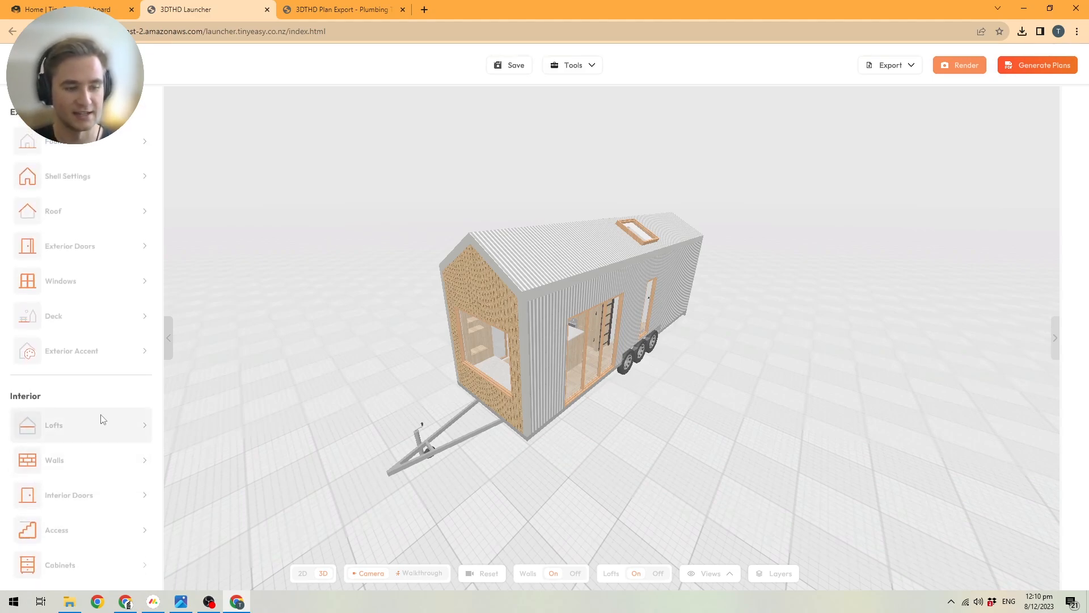
pyautogui.scroll(-2, 101, 419)
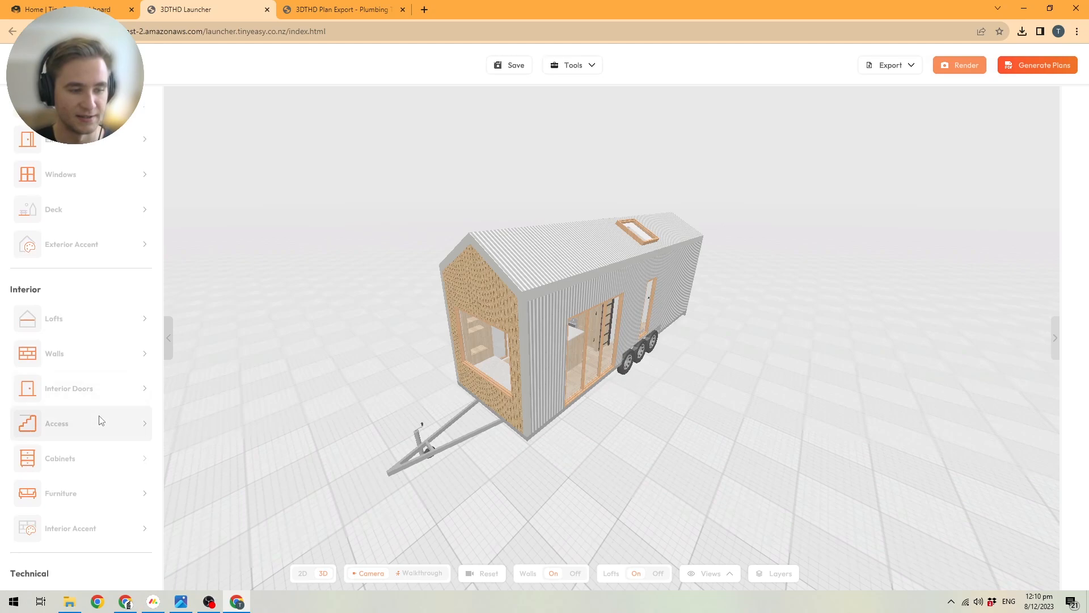
# Open the kitchen cabinets library, then collapse and re-expand its door, drawer, corner and open cabinet groups.
pyautogui.click(59, 457)
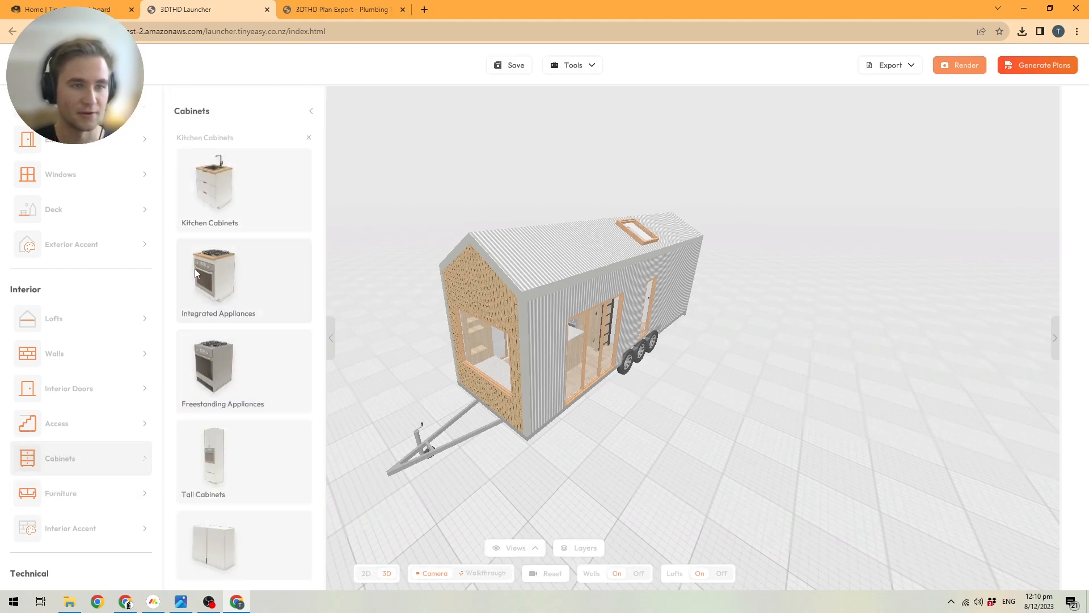
pyautogui.click(250, 196)
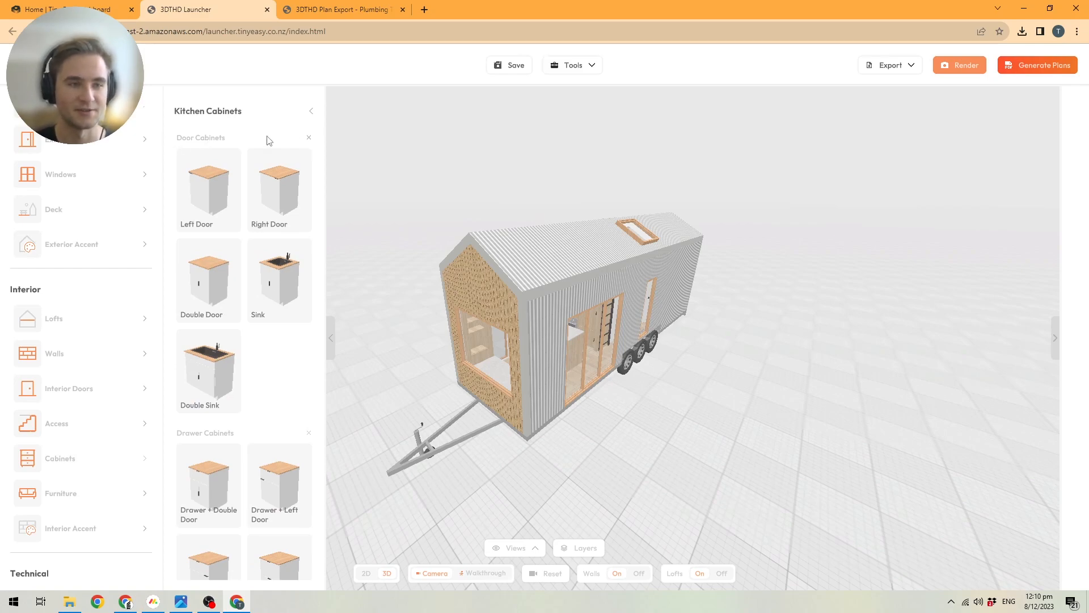
pyautogui.click(309, 138)
pyautogui.click(309, 162)
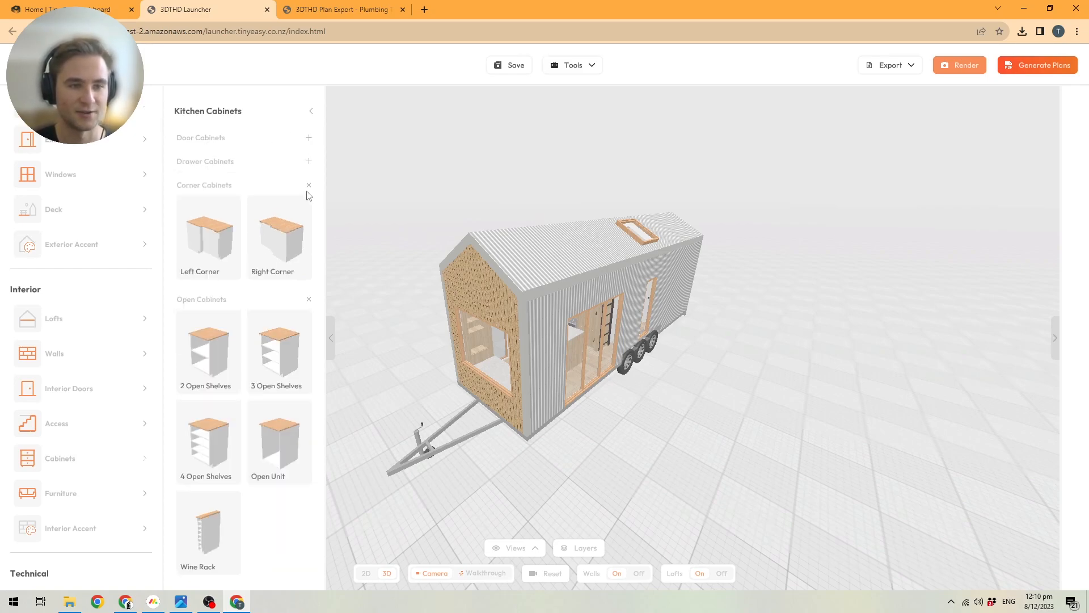
pyautogui.click(309, 186)
pyautogui.click(309, 209)
pyautogui.click(310, 209)
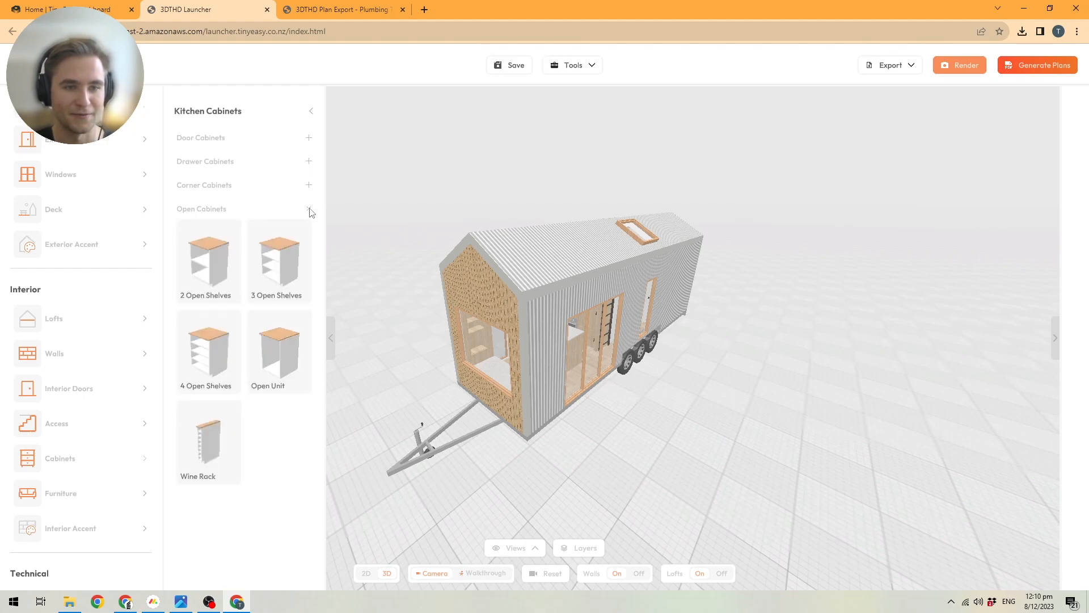
pyautogui.click(309, 187)
pyautogui.click(310, 162)
pyautogui.click(309, 138)
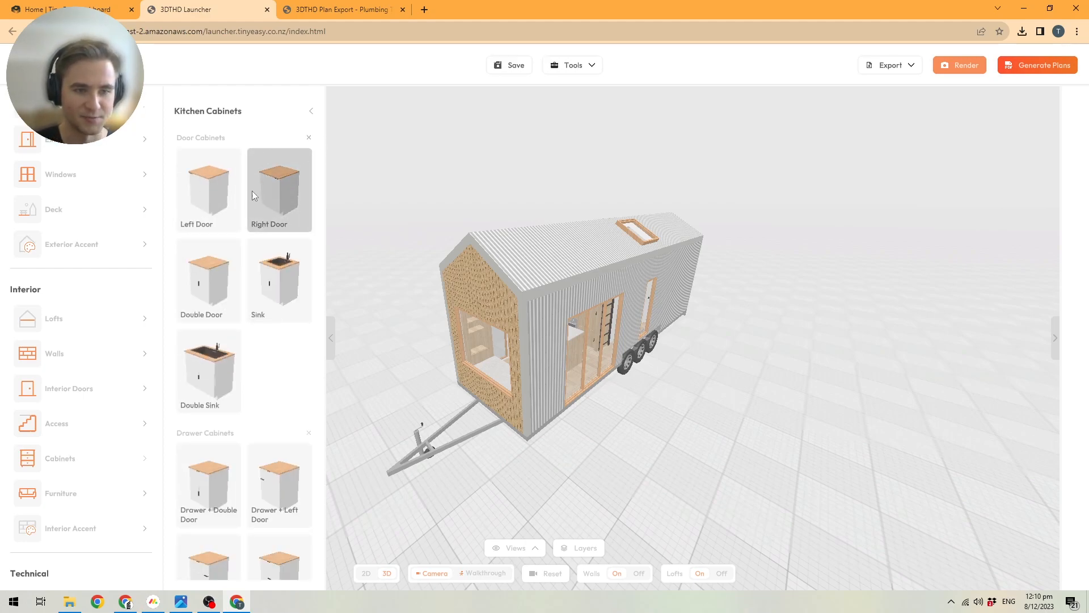
# Look through the available door, drawer, corner and open kitchen cabinet models.
pyautogui.scroll(-5, 254, 194)
pyautogui.scroll(-4, 257, 250)
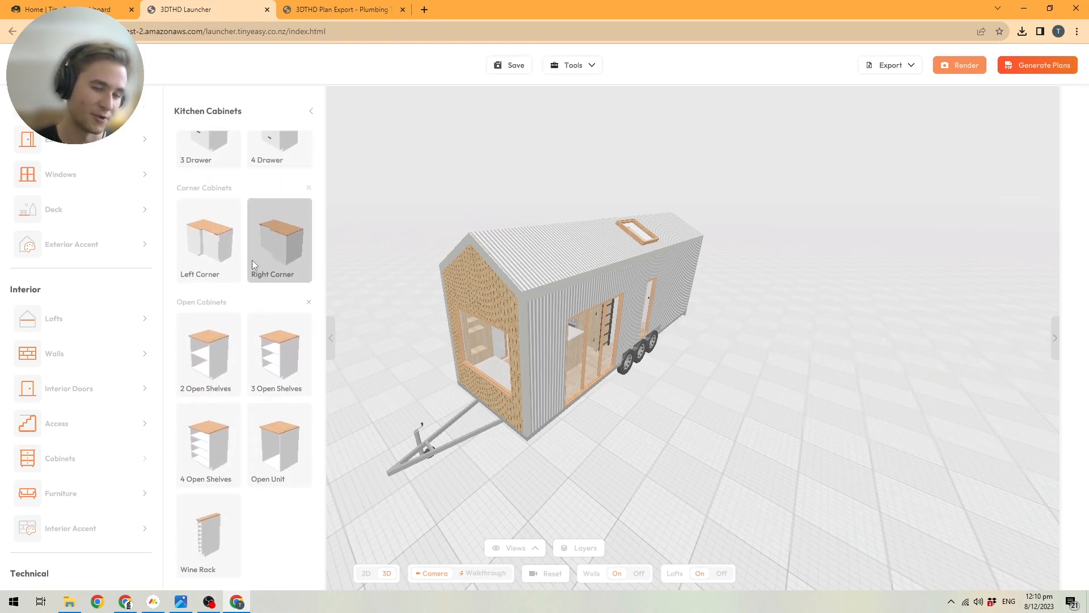
pyautogui.scroll(8, 254, 264)
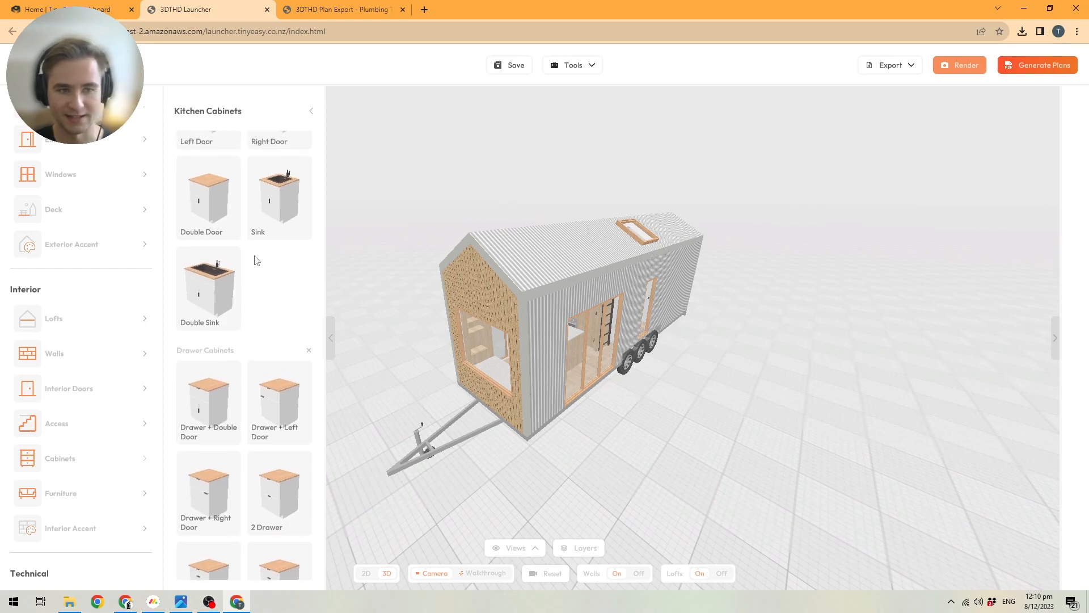
pyautogui.scroll(2, 80, 272)
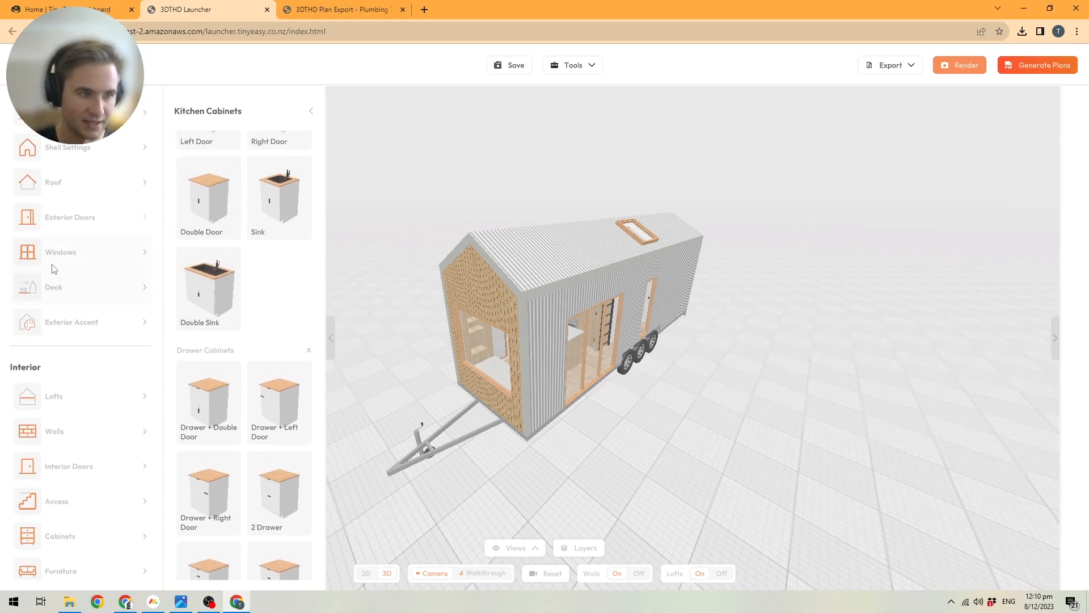
pyautogui.click(331, 339)
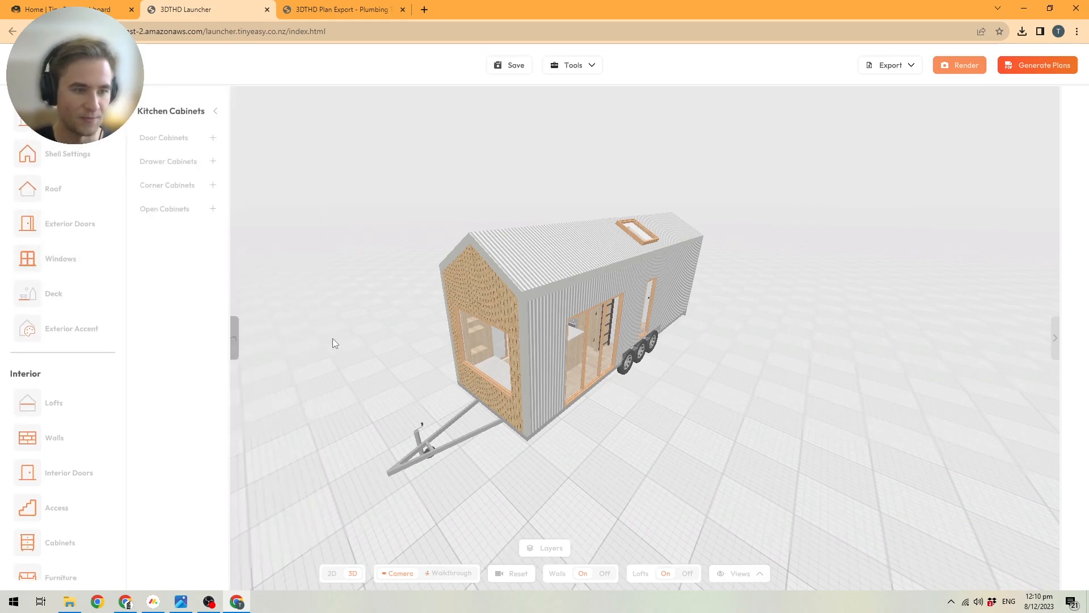
pyautogui.click(67, 343)
pyautogui.scroll(-3, 70, 353)
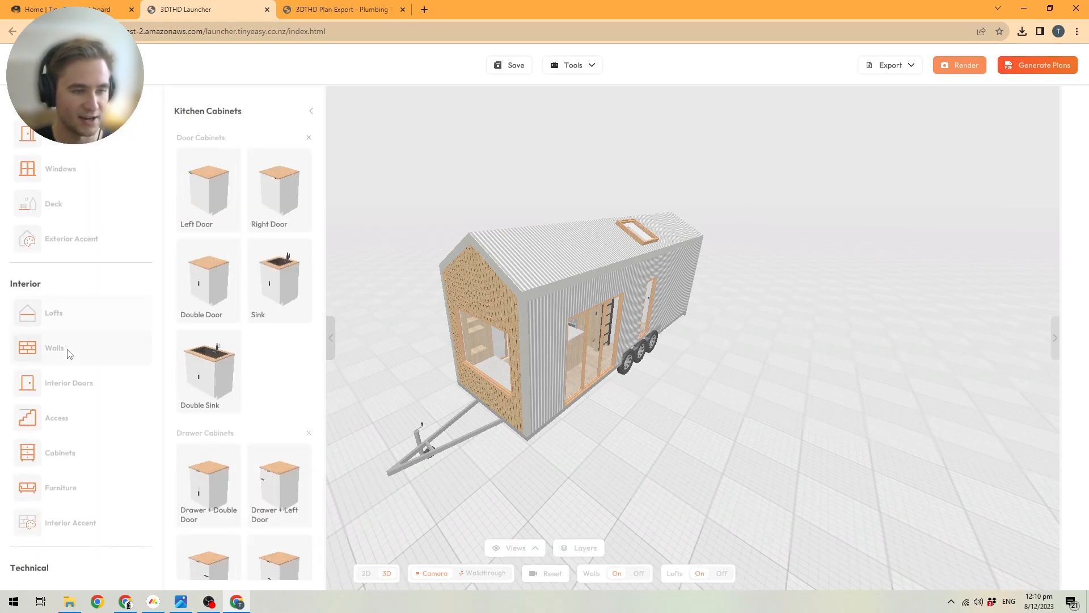
pyautogui.scroll(2, 76, 362)
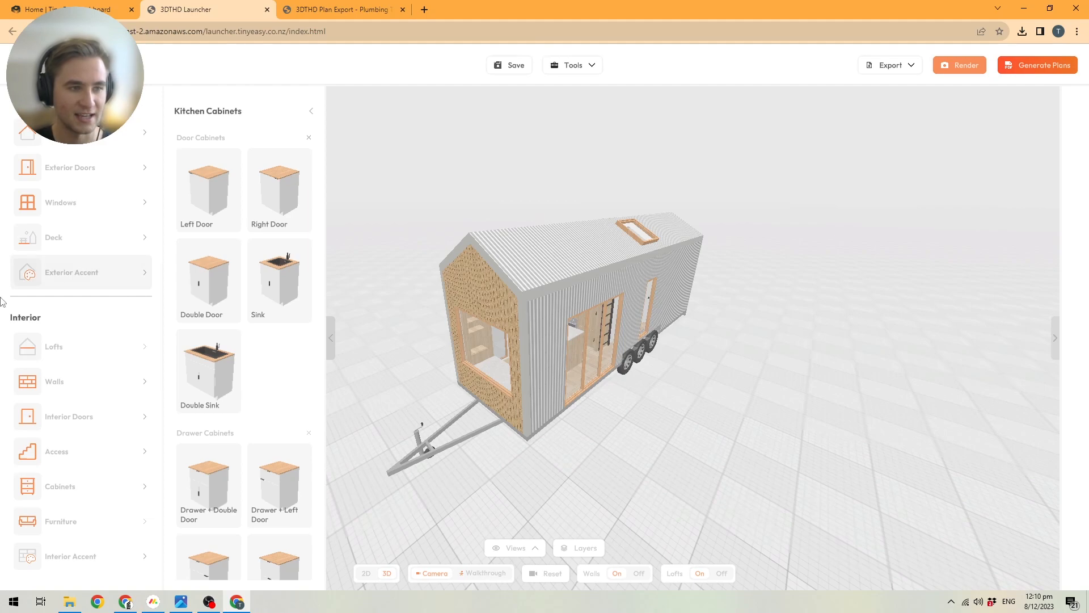
pyautogui.scroll(1, 85, 275)
# Try placing an exterior accent and an interior accent on the tiny house.
pyautogui.click(63, 348)
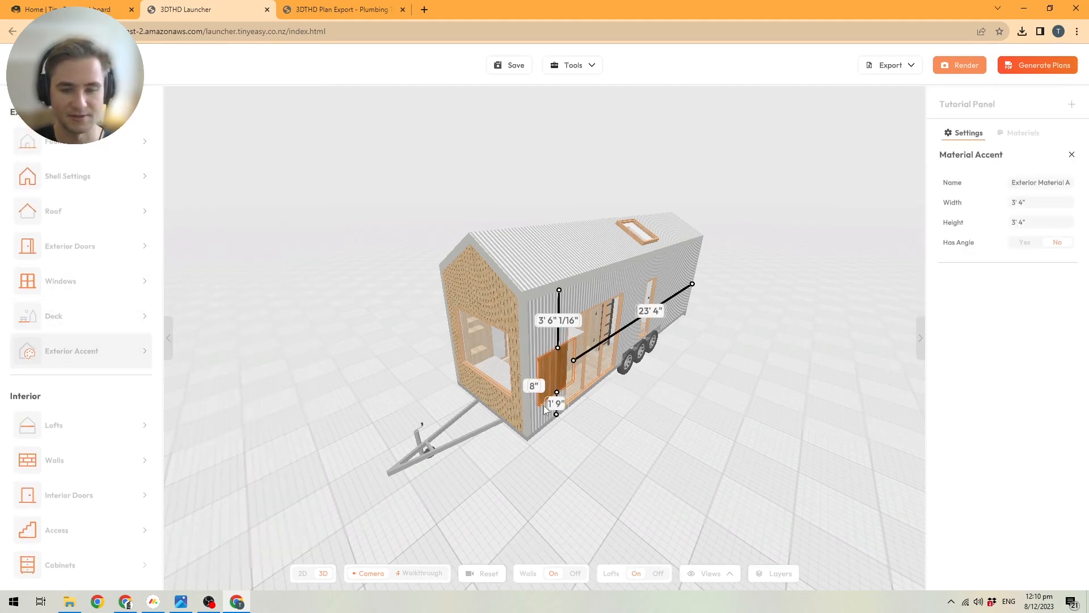
pyautogui.press('Escape')
pyautogui.scroll(-2, 46, 418)
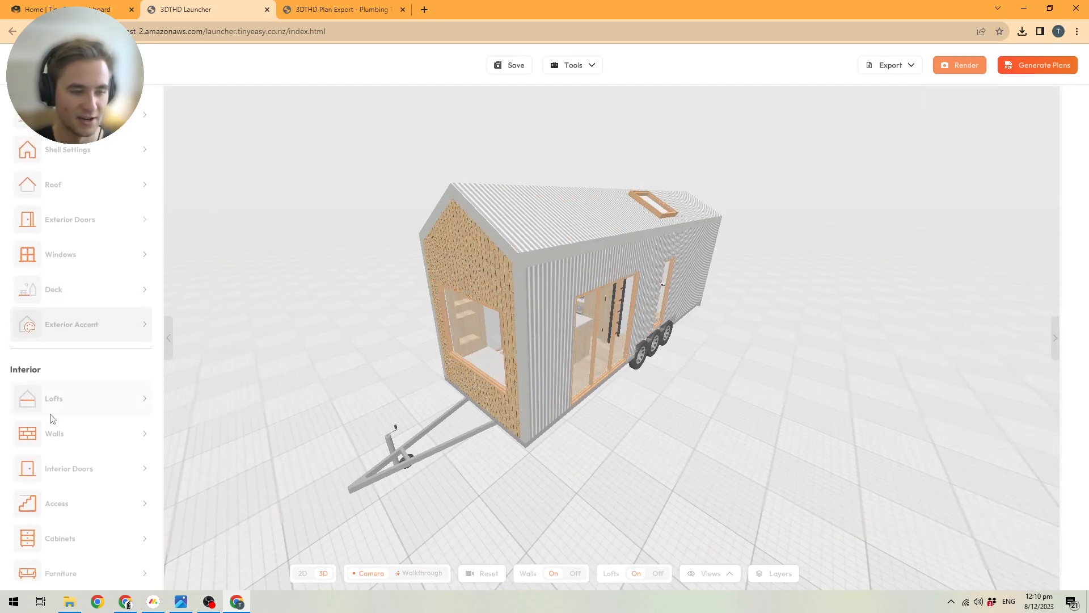
pyautogui.click(68, 485)
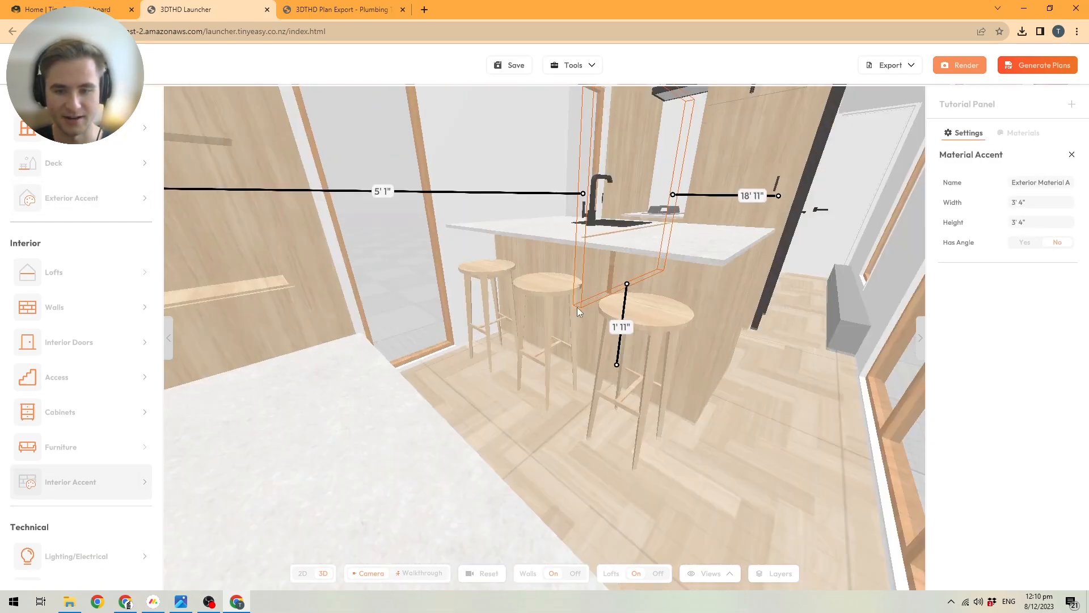
pyautogui.scroll(-5, 529, 407)
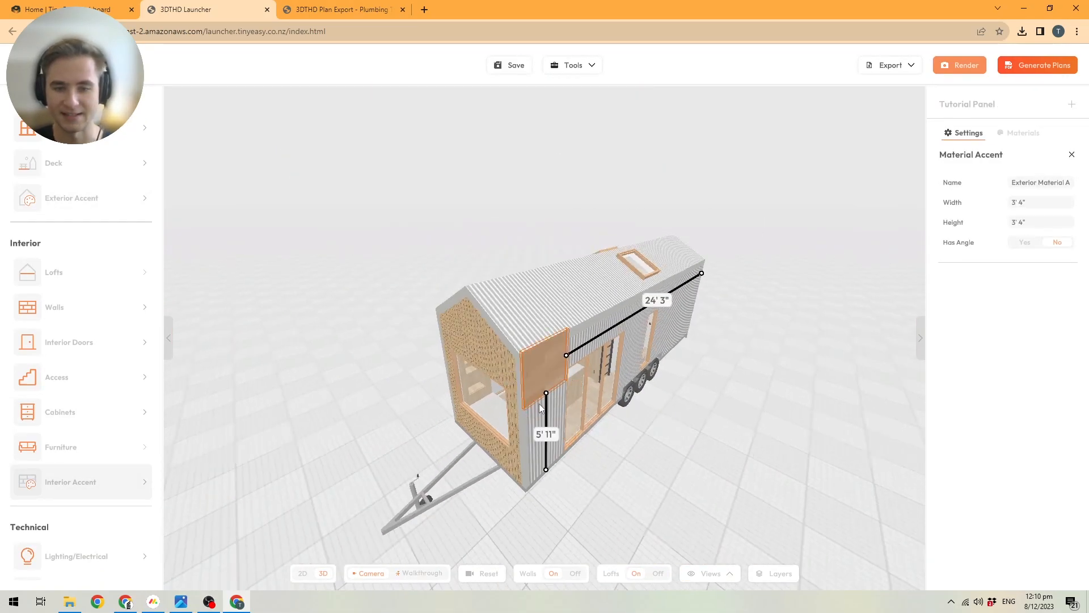
pyautogui.press('Escape')
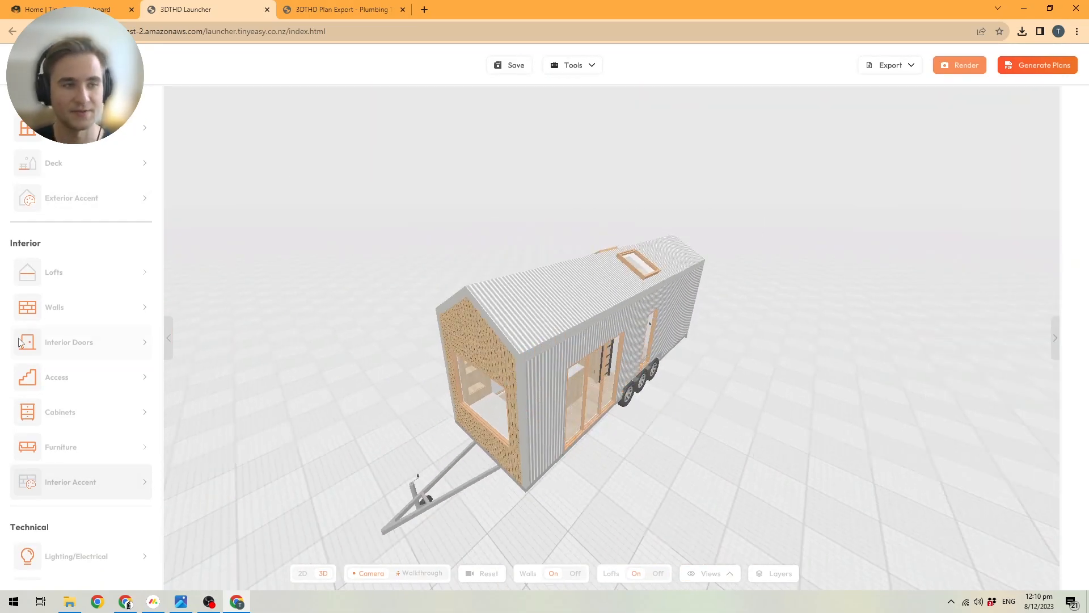
# Examine the technical categories for lighting/electrical, plumbing connections and room tags, and view the house from a closer angle.
pyautogui.scroll(-1, 91, 296)
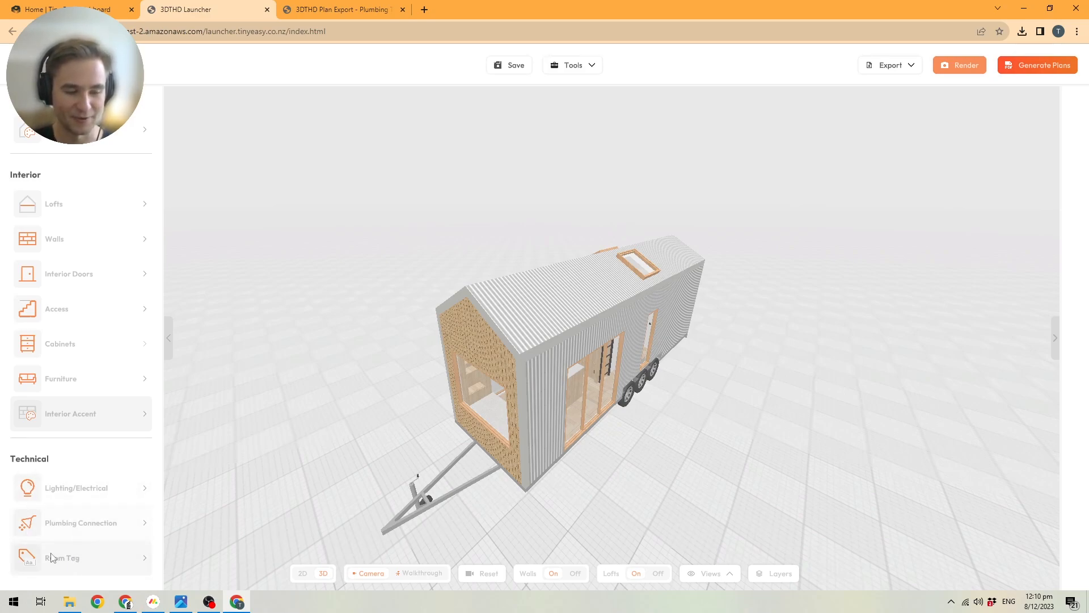
pyautogui.moveTo(553, 406); pyautogui.dragTo(588, 330)
pyautogui.scroll(2, 536, 329)
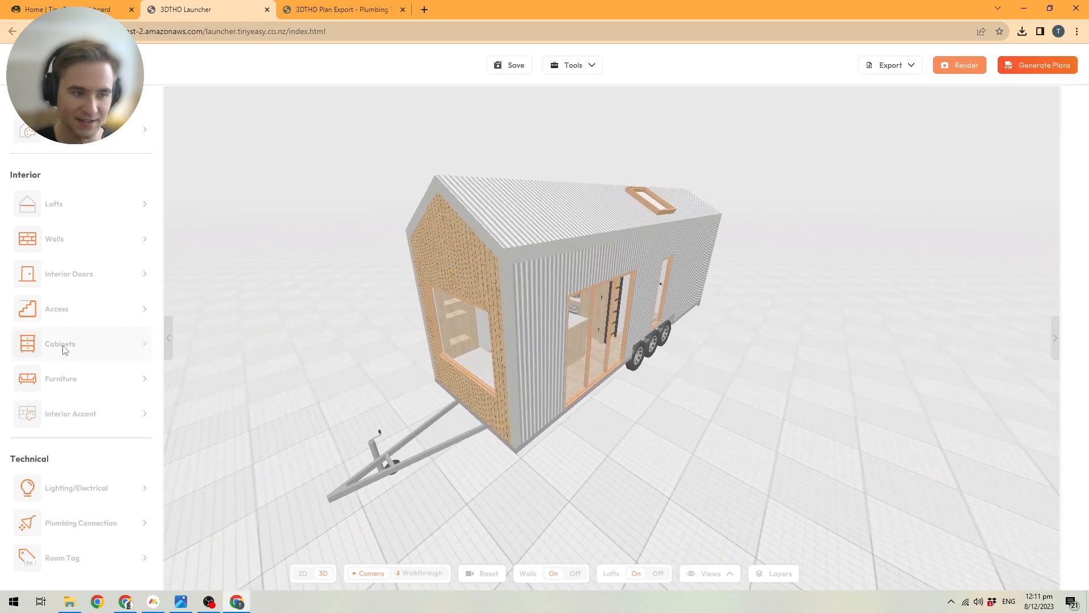
pyautogui.scroll(4, 63, 354)
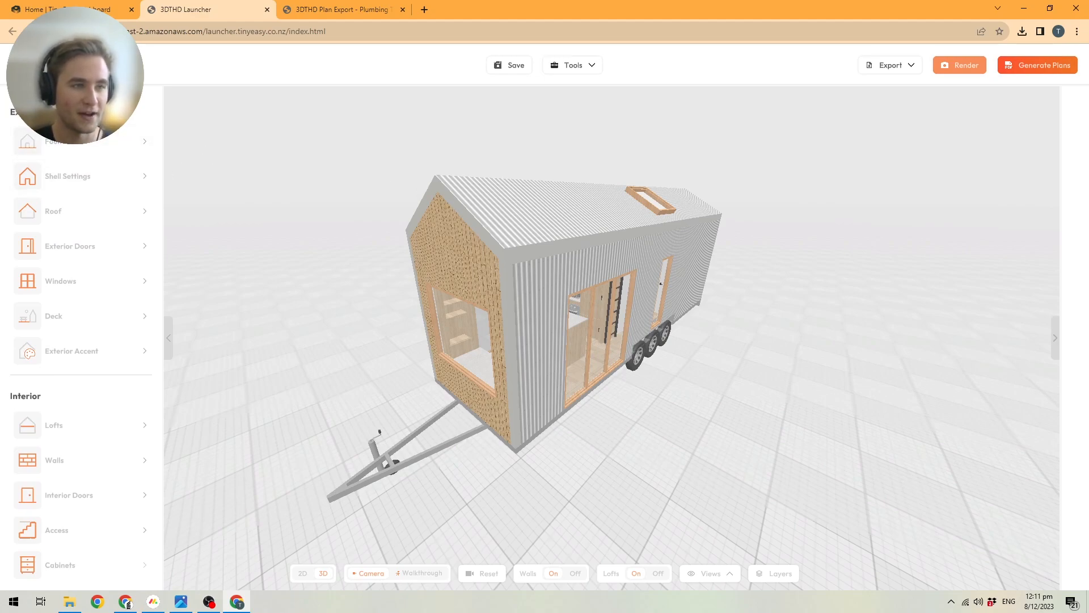
# Open the design settings to review the units system and grid size.
pyautogui.click(42, 65)
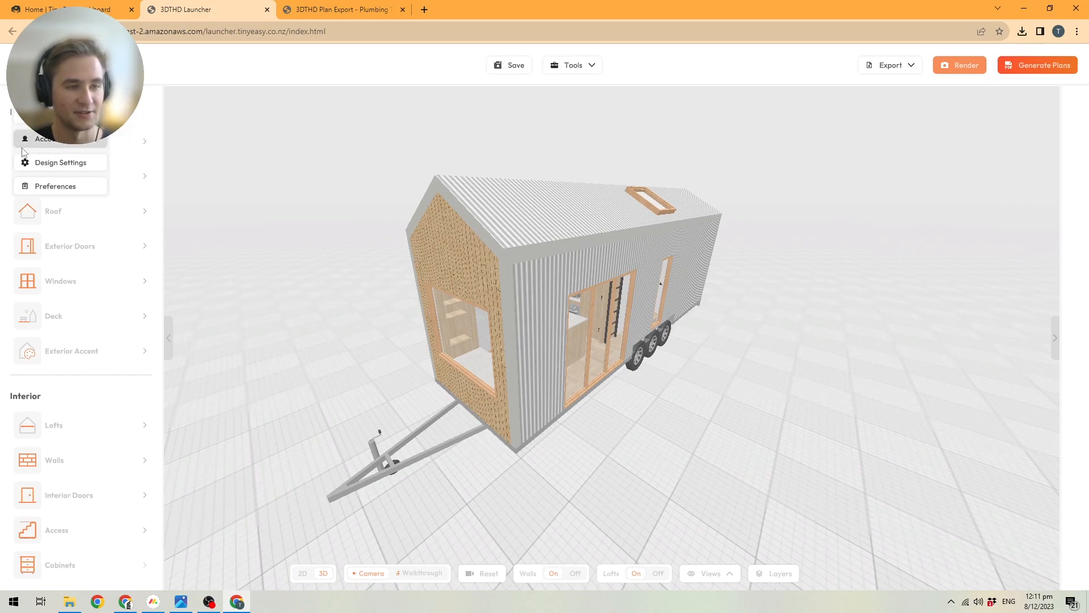
pyautogui.click(61, 164)
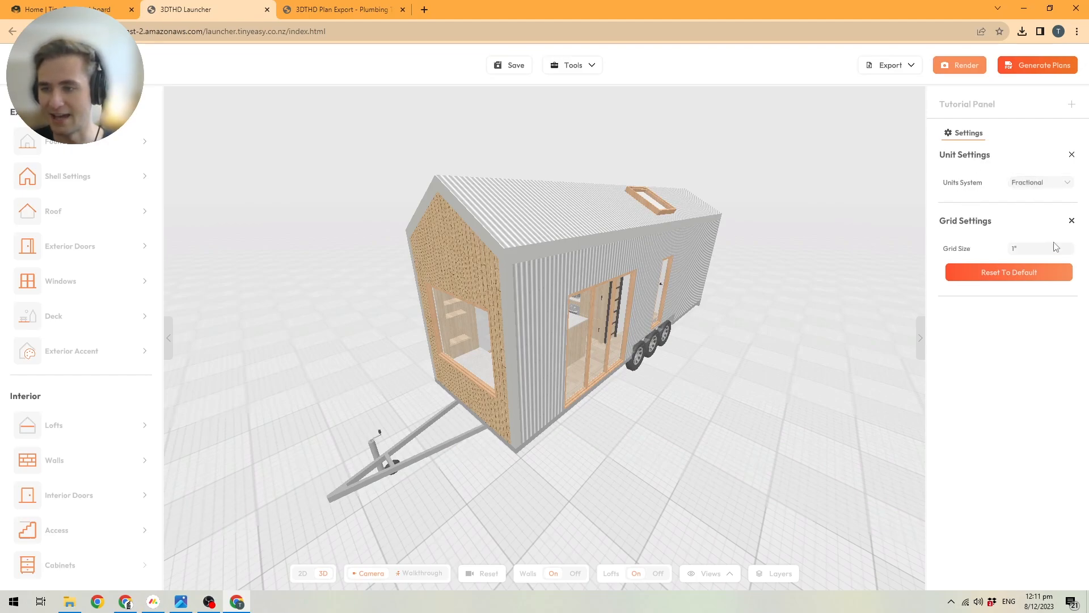
# Set the page zoom to 130% in the interface preferences.
pyautogui.click(43, 65)
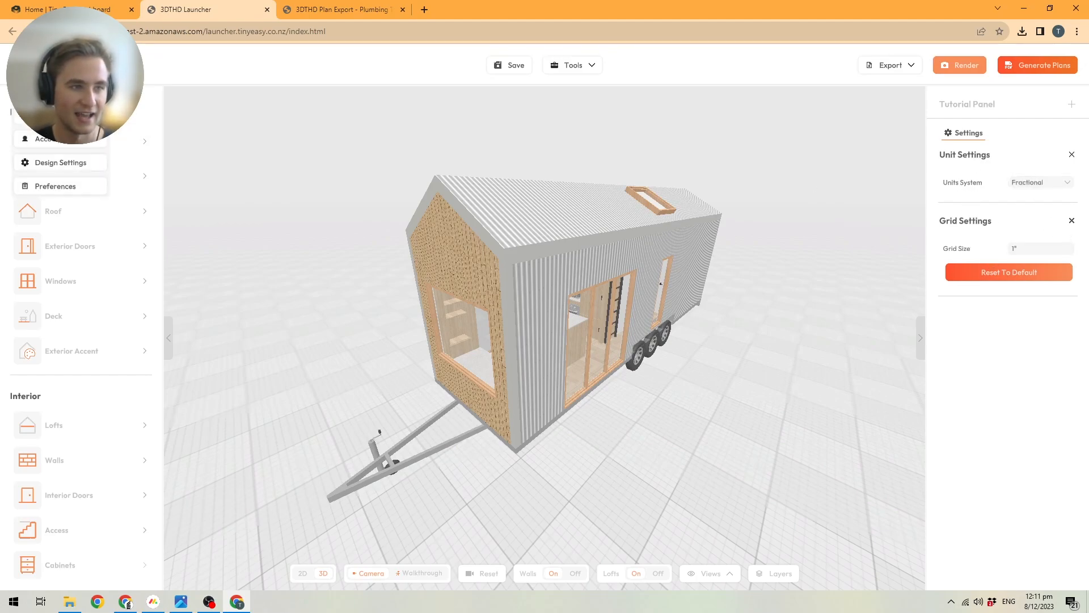
pyautogui.click(77, 185)
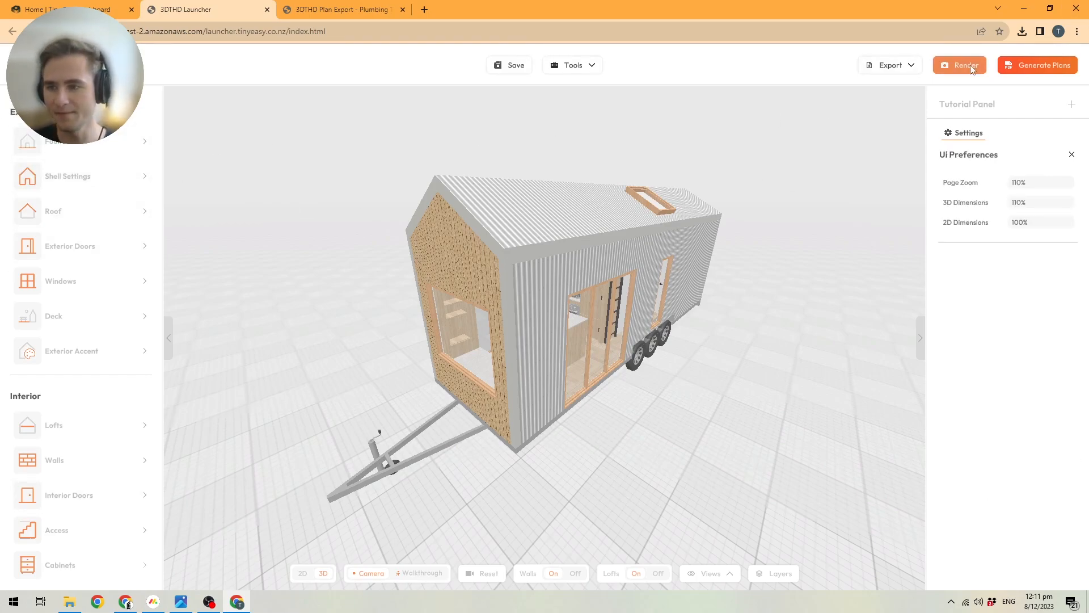
pyautogui.click(1046, 182)
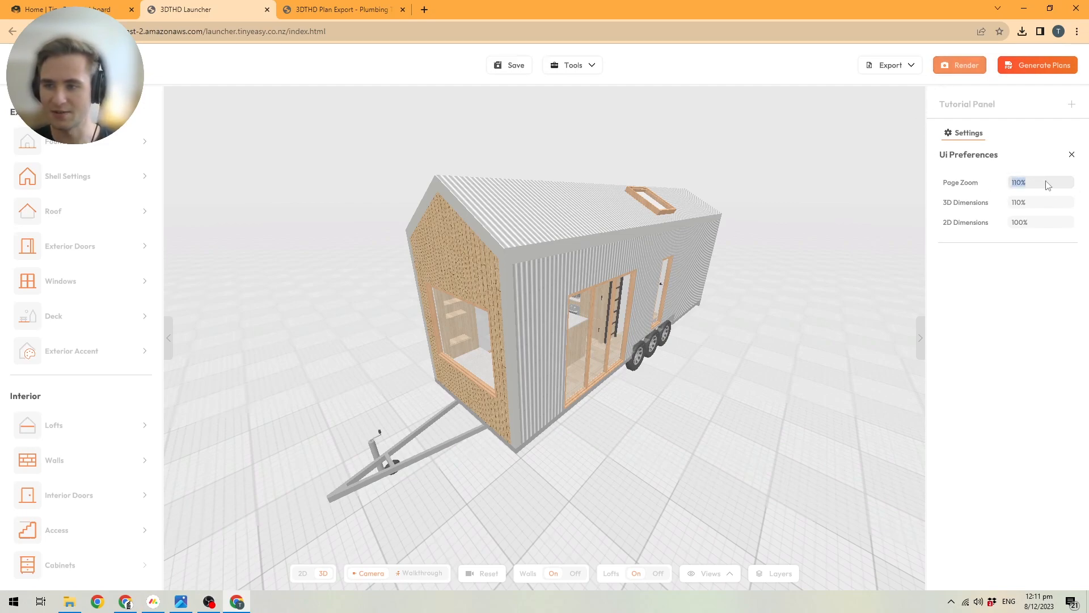
pyautogui.write('130')
pyautogui.press('Return')
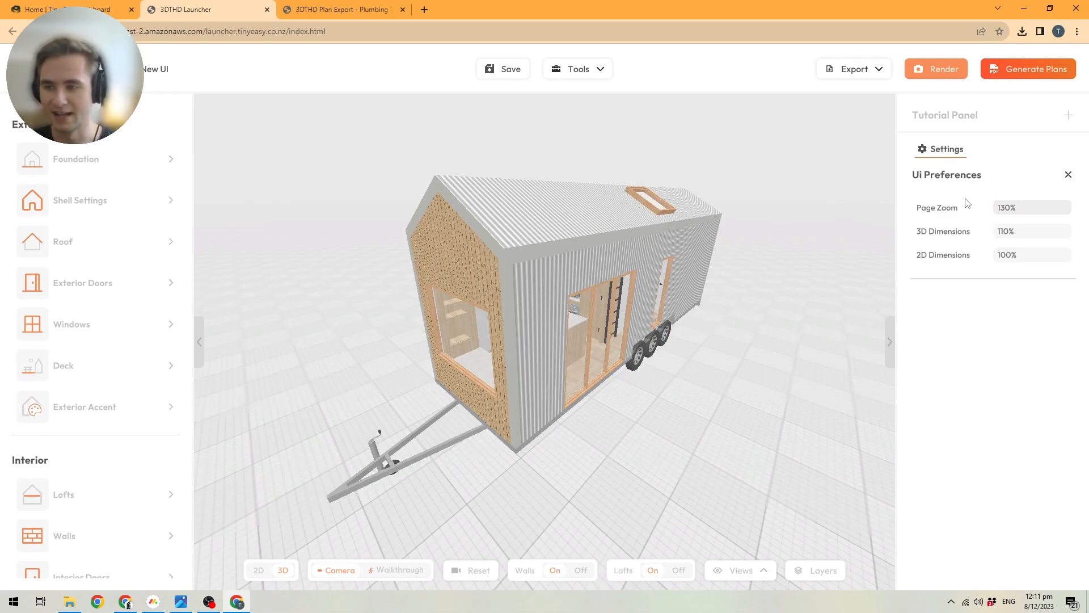
# Try page zoom values of 80% and 110% in the interface preferences.
pyautogui.click(1007, 210)
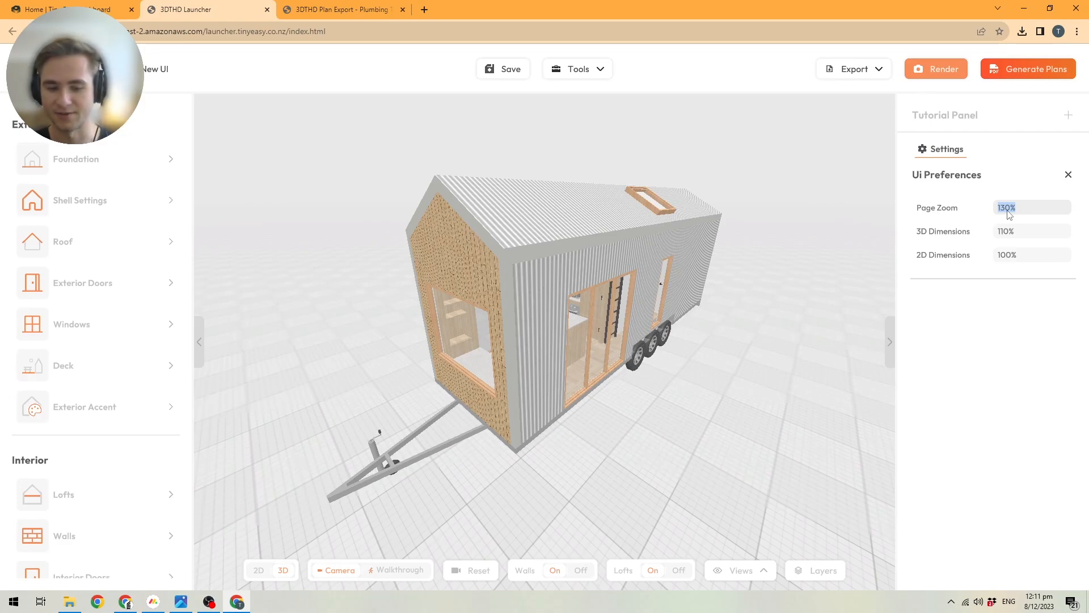
pyautogui.write('80')
pyautogui.press('Return')
pyautogui.click(1044, 148)
pyautogui.write('110')
pyautogui.press('Return')
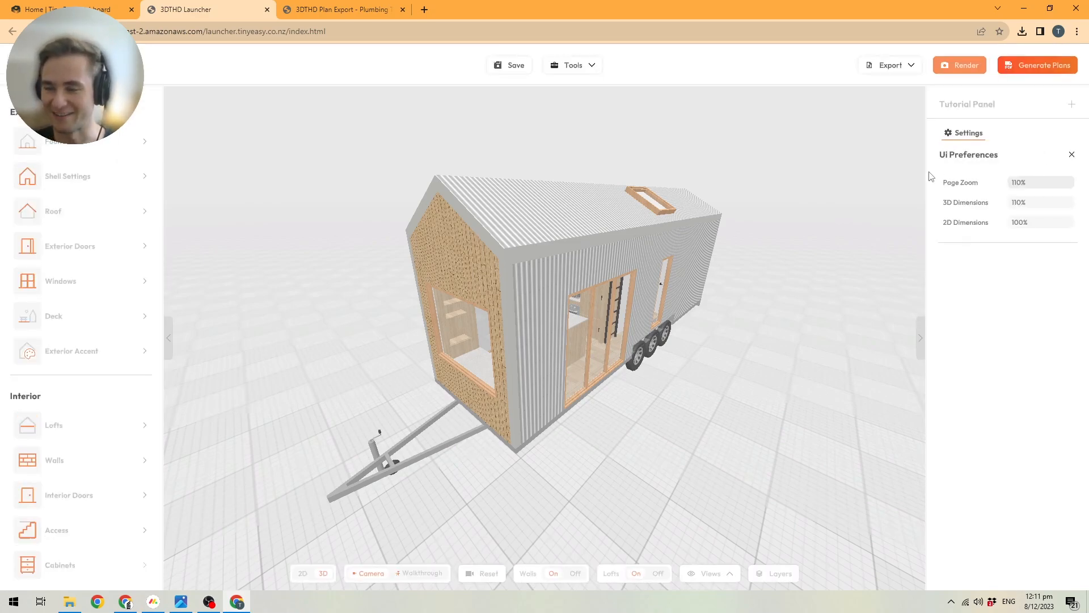
# Return the page zoom to 130%.
pyautogui.click(1038, 183)
pyautogui.write('1')
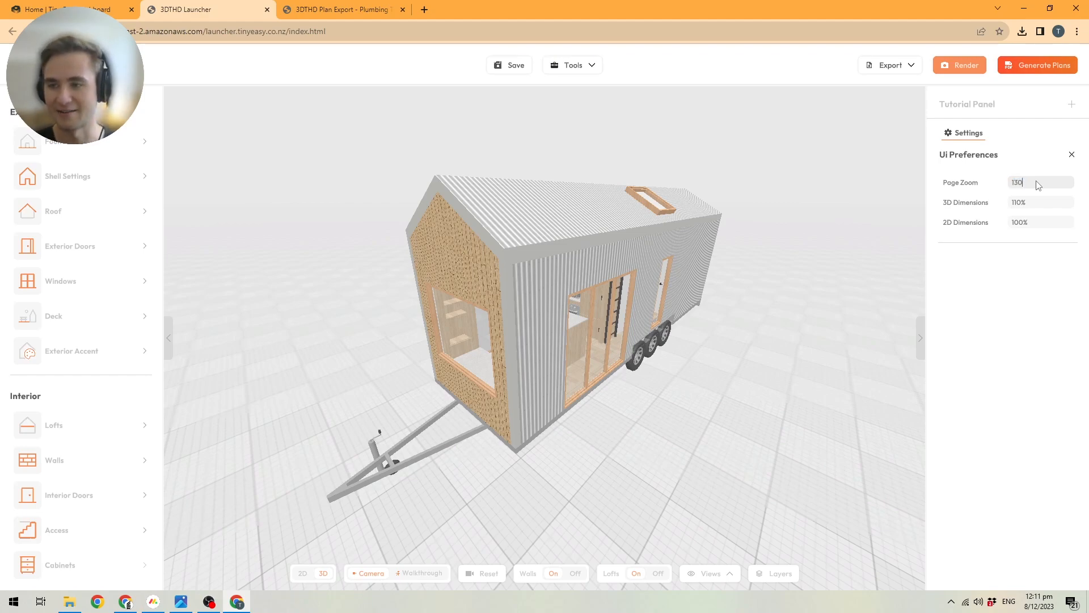
pyautogui.press('Return')
pyautogui.click(1030, 208)
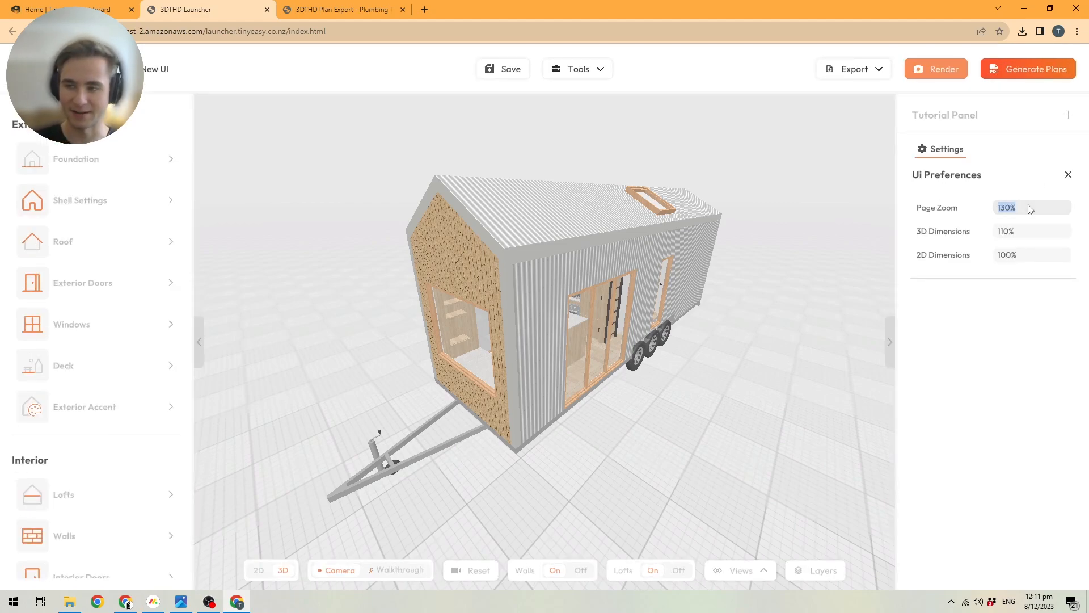
# Select the base cabinet at the kitchen island's near corner to view its dimensions and settings.
pyautogui.click(593, 315)
pyautogui.click(621, 407)
pyautogui.scroll(5, 600, 328)
pyautogui.scroll(10, 540, 336)
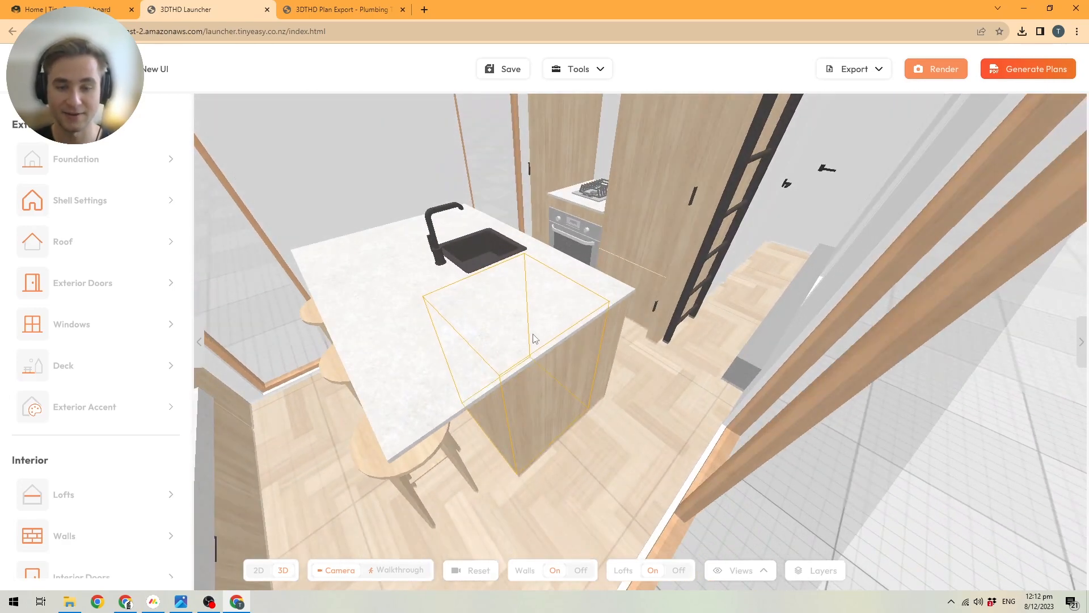
pyautogui.click(533, 338)
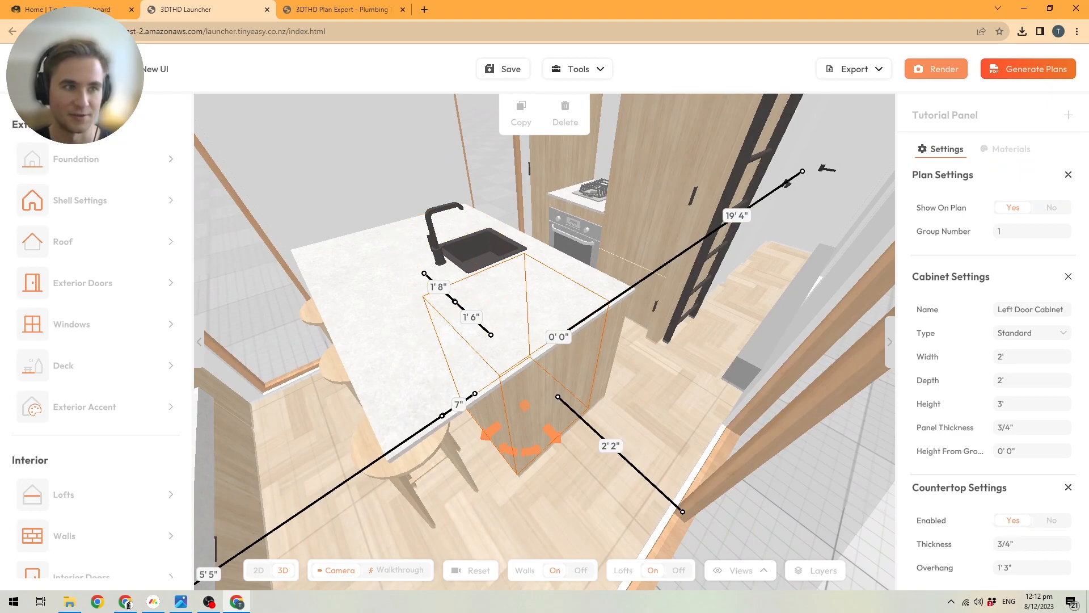
# Reopen the interface preferences and set the page zoom to 110%.
pyautogui.click(44, 68)
pyautogui.click(91, 221)
pyautogui.click(1020, 211)
pyautogui.write('1')
pyautogui.press('Return')
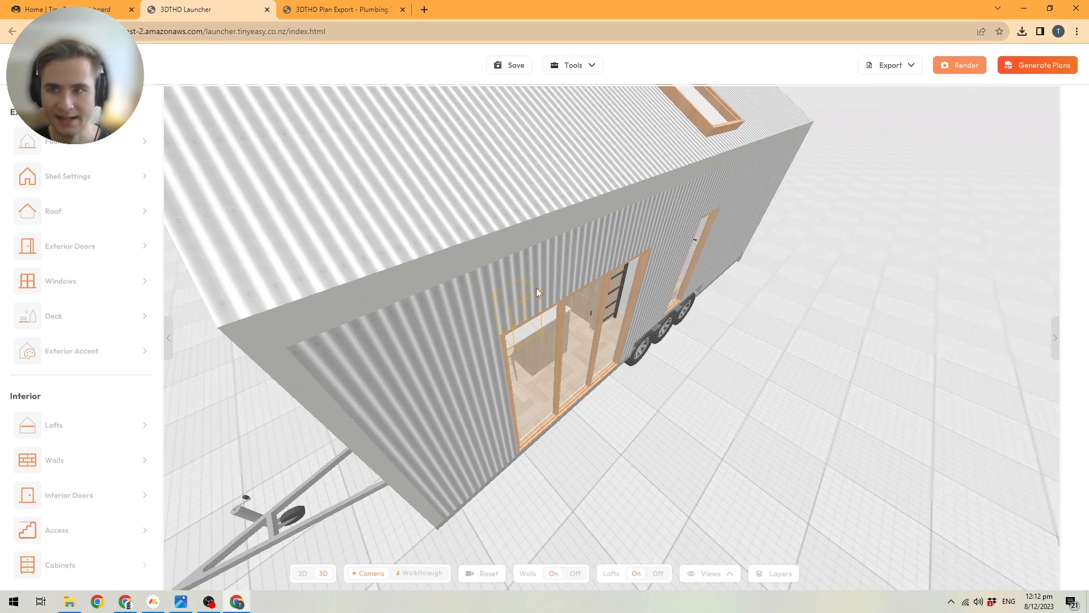
# Open the layers settings and go through their options, then dismiss them.
pyautogui.scroll(-5, 539, 289)
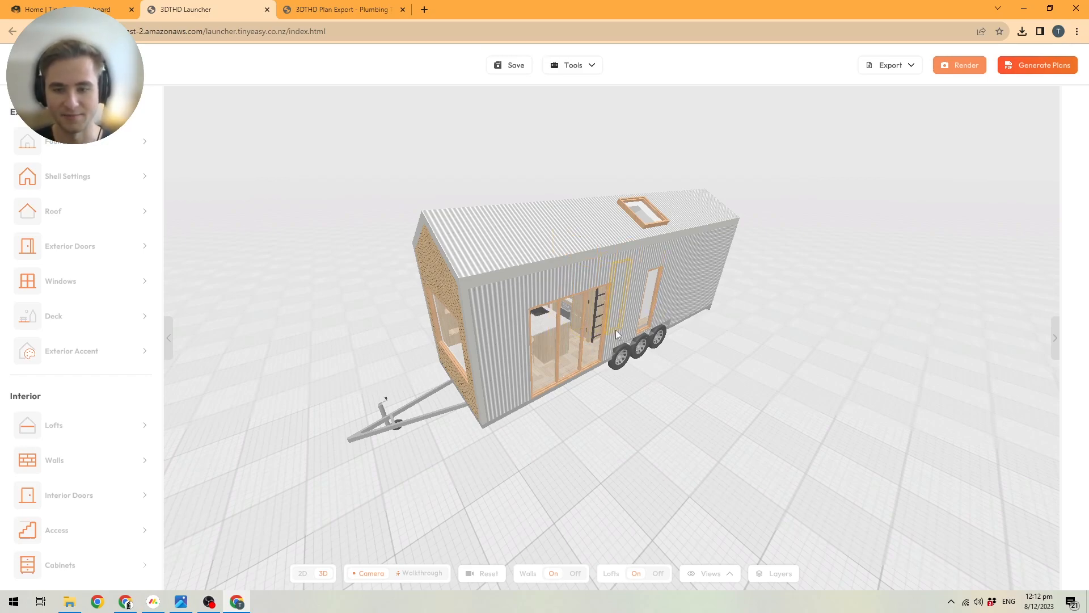
pyautogui.click(774, 574)
pyautogui.click(1028, 183)
pyautogui.click(1029, 203)
pyautogui.click(1021, 224)
pyautogui.click(720, 377)
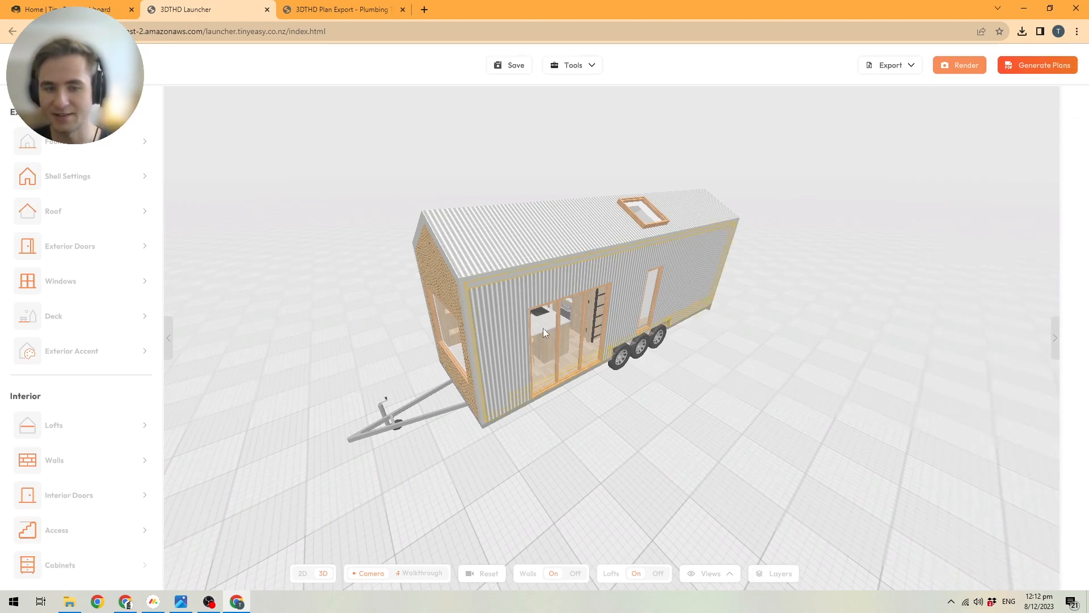
# Select the shallow double door cabinet at the end of the kitchen island and open its materials.
pyautogui.scroll(3, 502, 309)
pyautogui.moveTo(498, 306); pyautogui.dragTo(536, 310)
pyautogui.scroll(-4, 130, 366)
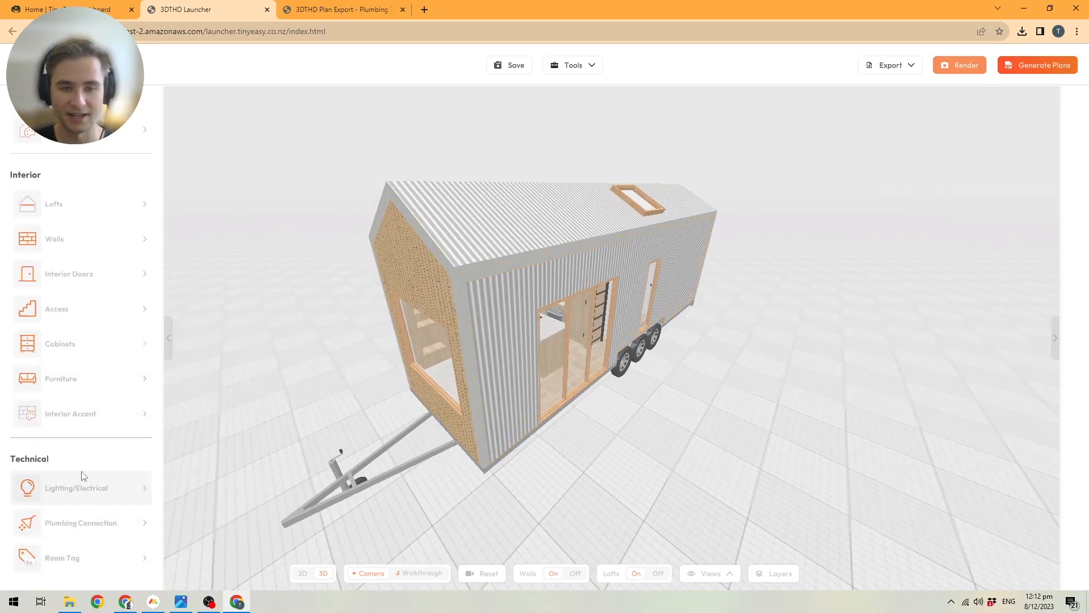
pyautogui.moveTo(474, 217); pyautogui.dragTo(548, 195)
pyautogui.scroll(8, 607, 216)
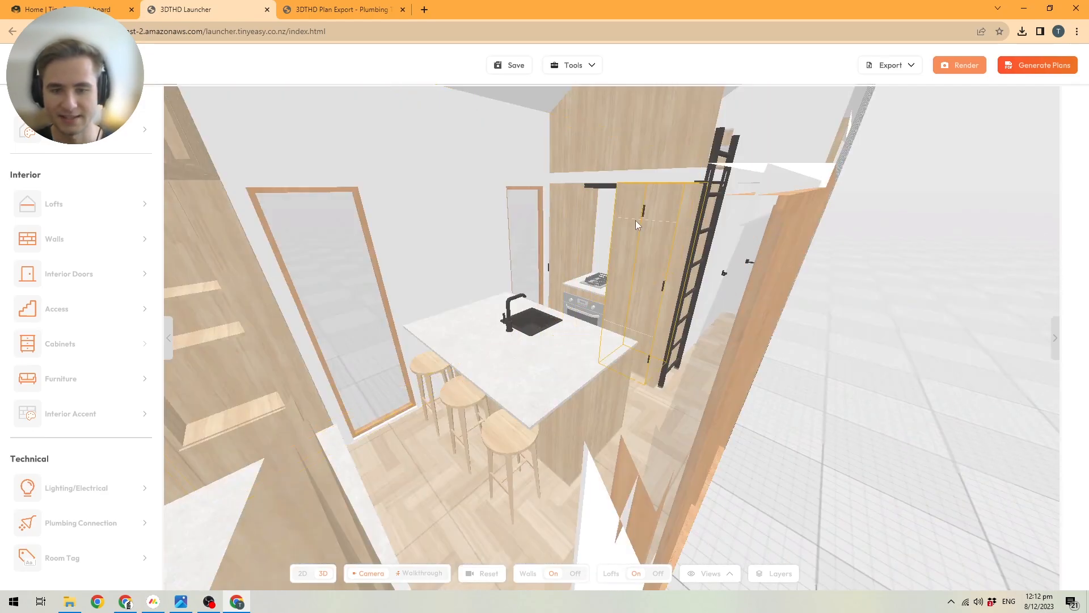
pyautogui.moveTo(385, 319); pyautogui.dragTo(420, 128)
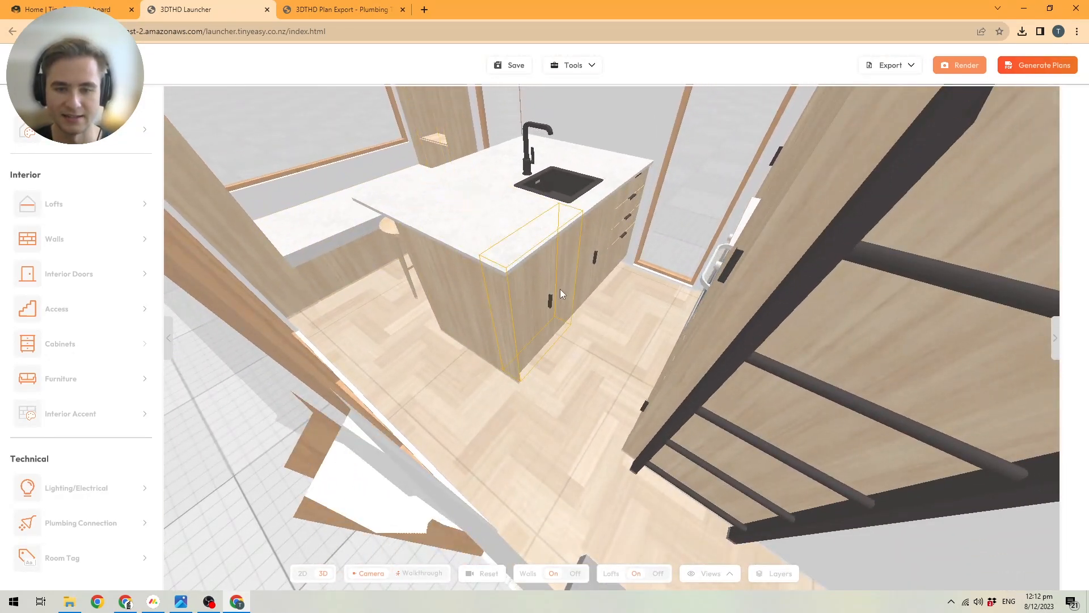
pyautogui.click(558, 255)
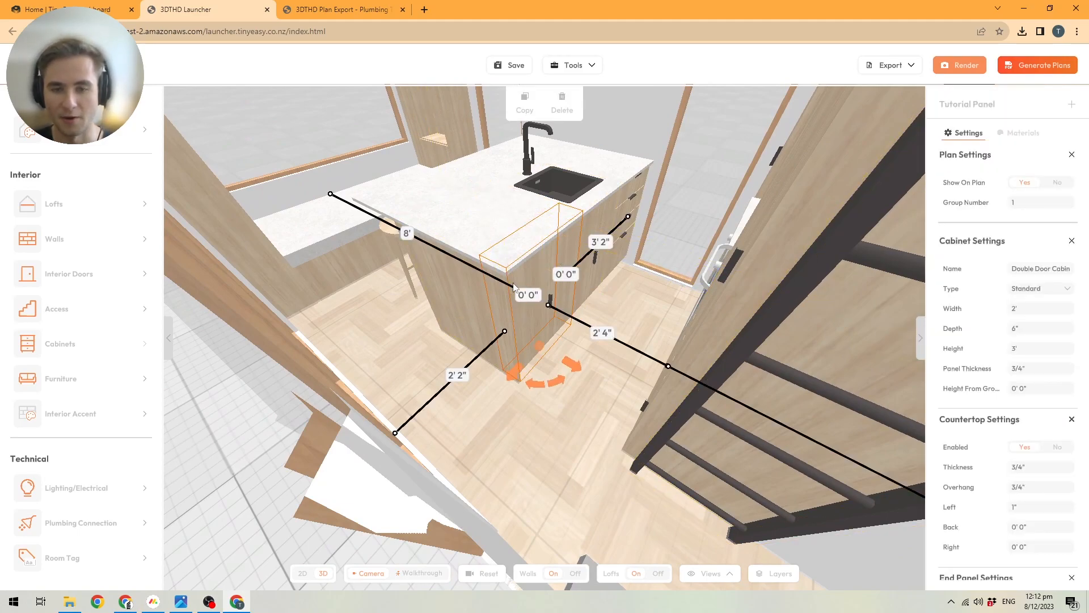
pyautogui.click(1024, 134)
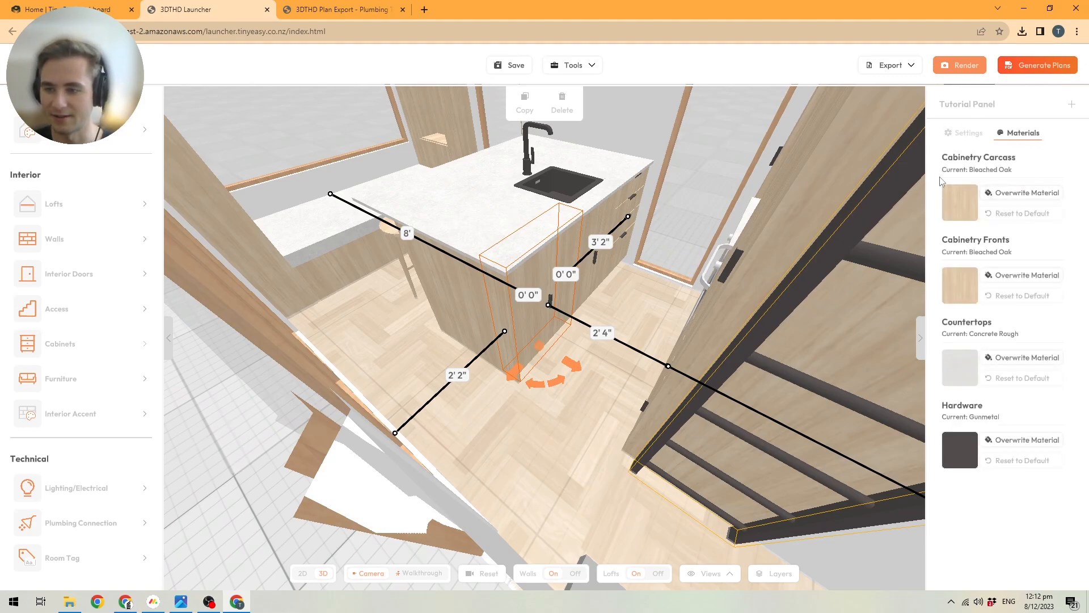
# Overwrite the selected cabinet's countertop material with the Light Blue paint color.
pyautogui.click(1005, 360)
pyautogui.click(1059, 278)
pyautogui.scroll(-2, 984, 380)
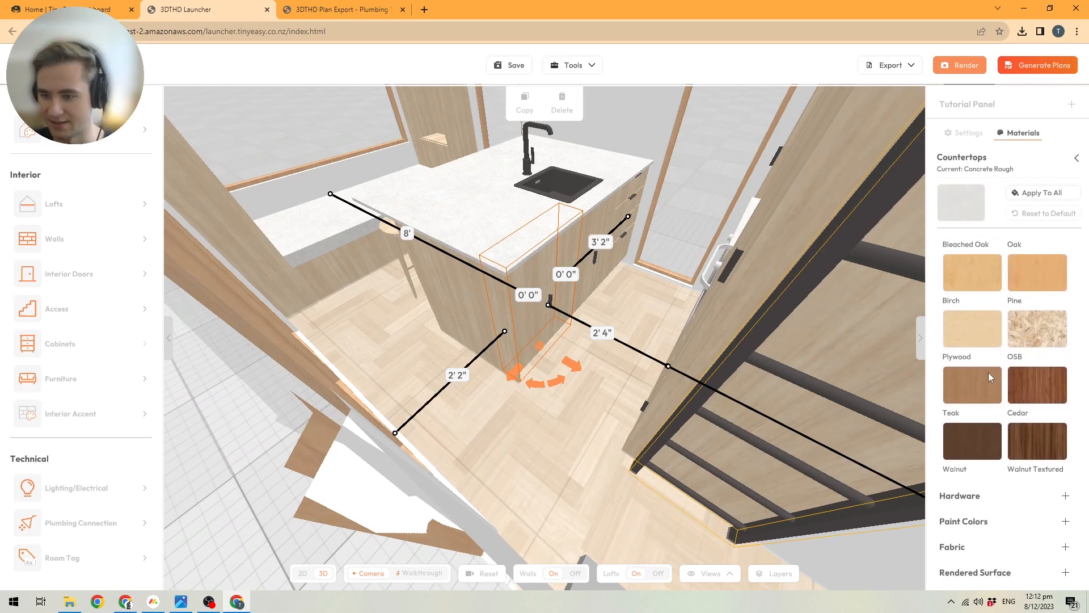
pyautogui.click(1066, 520)
pyautogui.scroll(-5, 1022, 402)
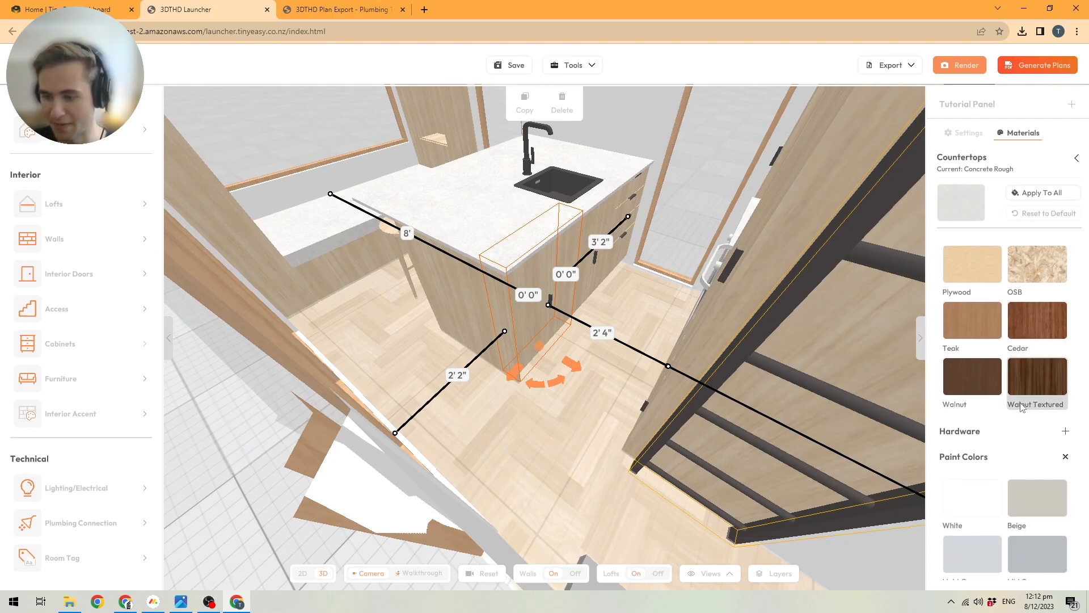
pyautogui.scroll(-1, 1020, 405)
pyautogui.click(966, 344)
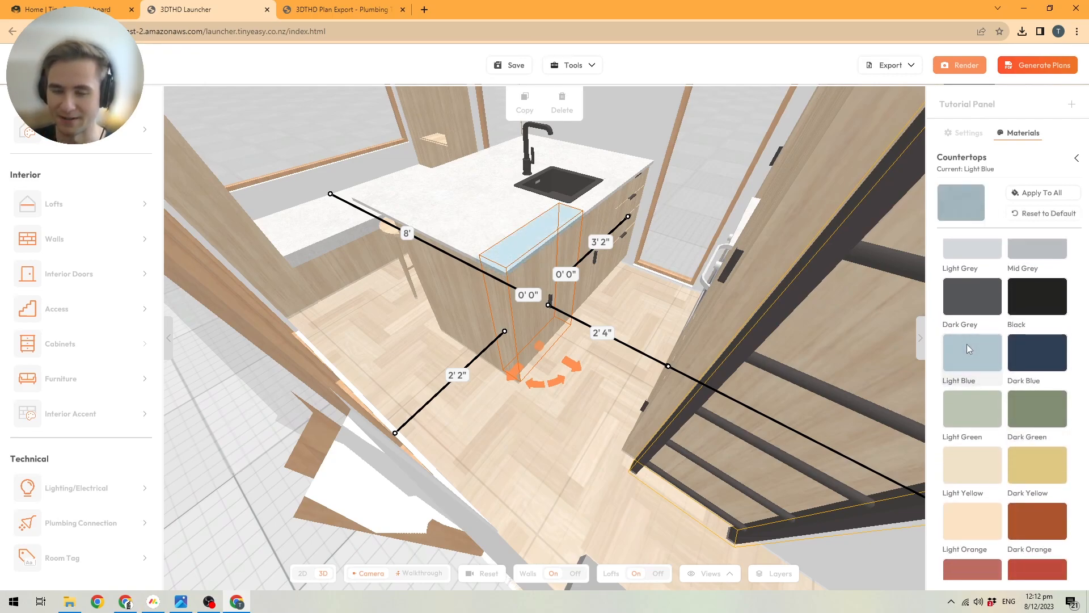
# Collapse the expanded material categories and look through the Rendered Surface options.
pyautogui.scroll(3, 979, 361)
pyautogui.scroll(5, 977, 379)
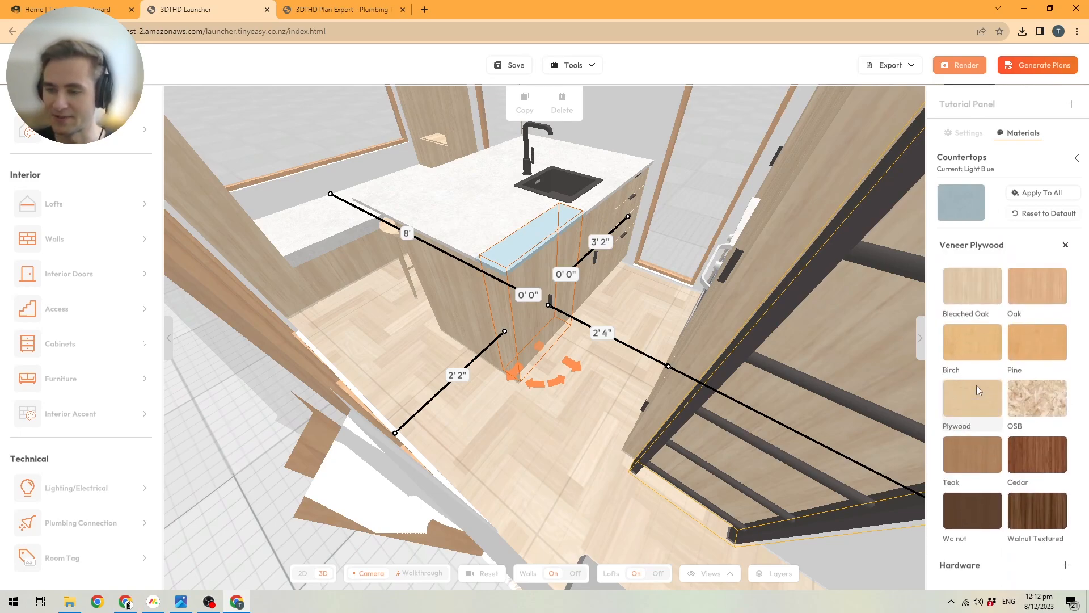
pyautogui.click(1066, 280)
pyautogui.click(1066, 329)
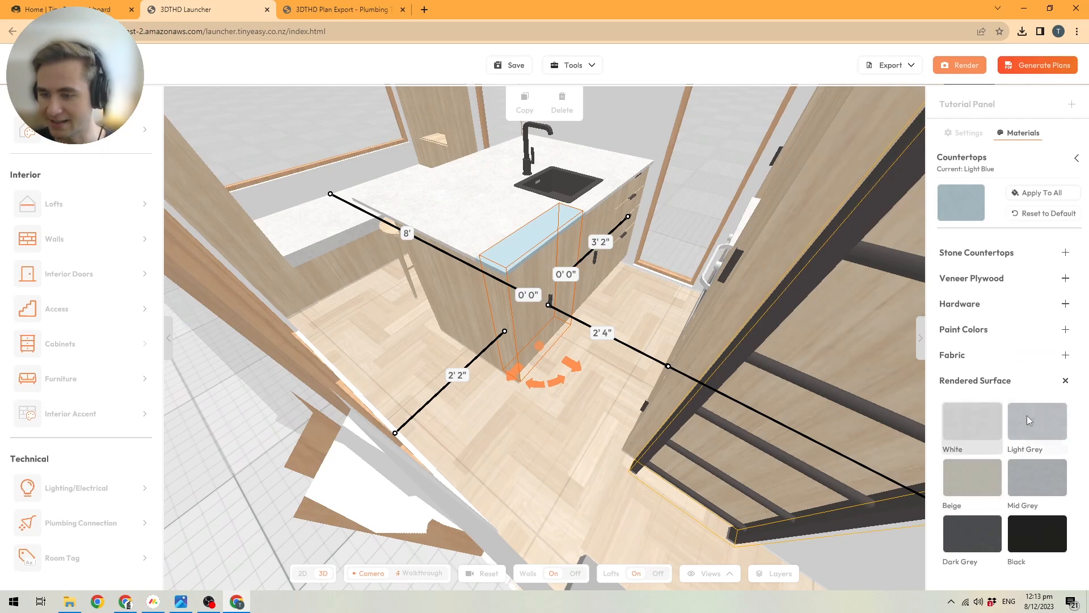
pyautogui.click(1066, 381)
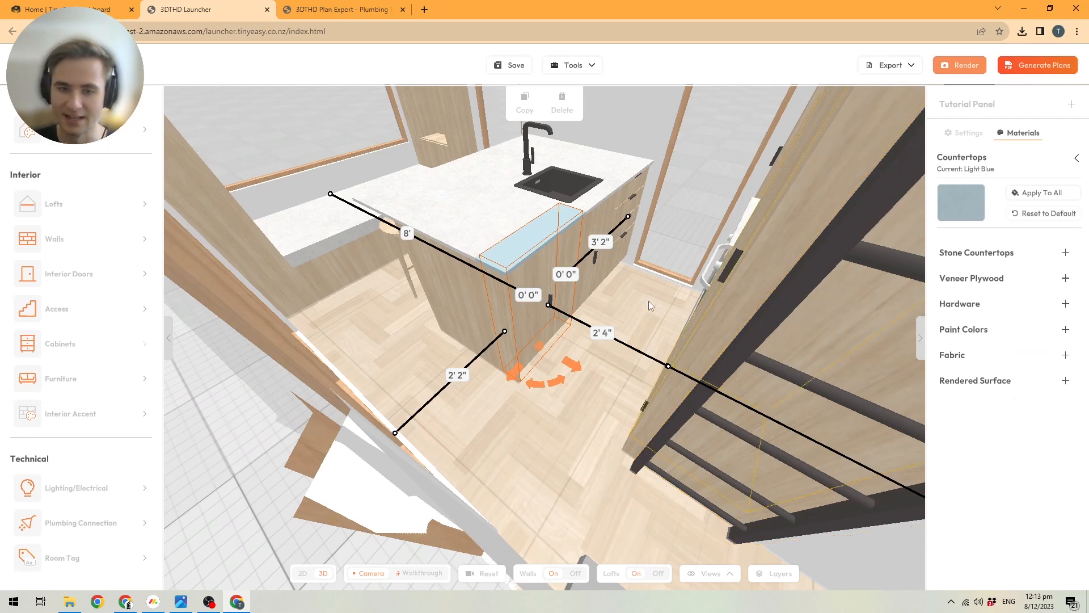
# Apply the Light Blue countertop material to all countertops in the house.
pyautogui.moveTo(617, 266); pyautogui.dragTo(602, 268)
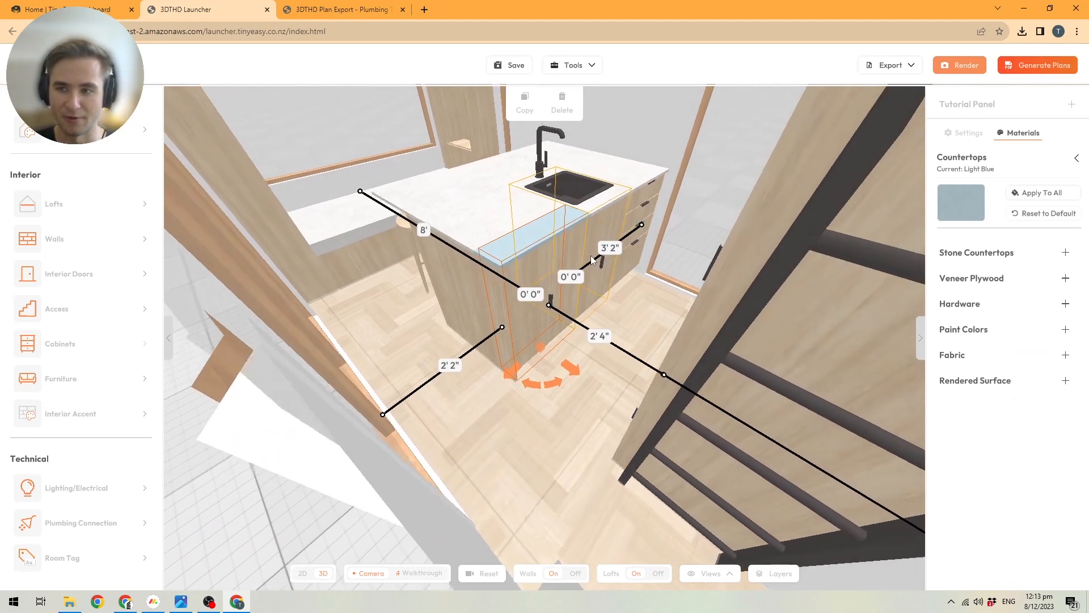
pyautogui.moveTo(655, 295); pyautogui.dragTo(676, 380, button='right')
pyautogui.moveTo(637, 355); pyautogui.dragTo(628, 335)
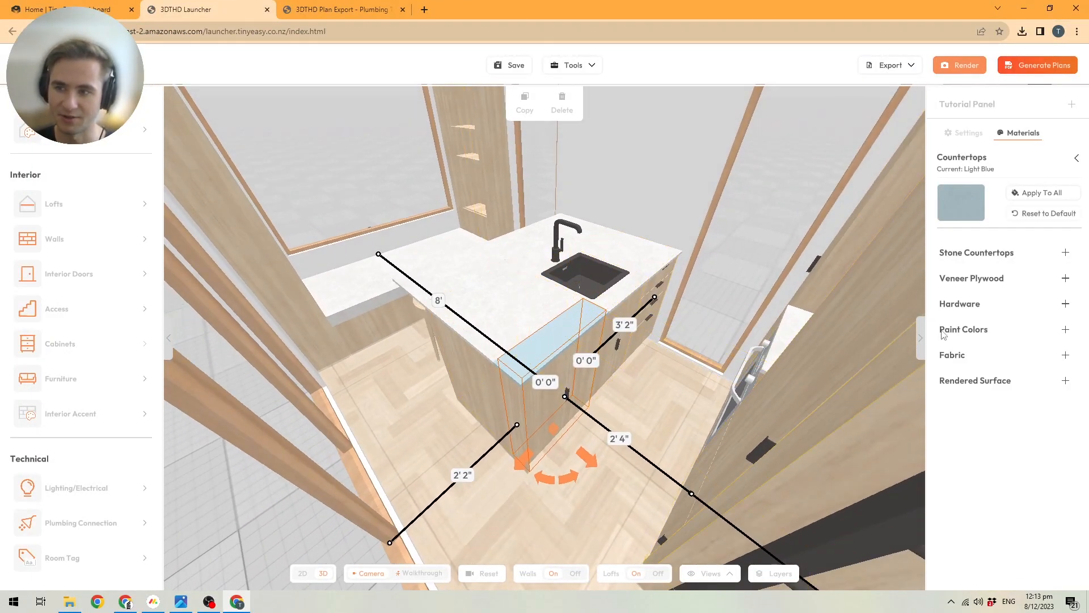
pyautogui.click(1026, 193)
pyautogui.moveTo(464, 267); pyautogui.dragTo(475, 288)
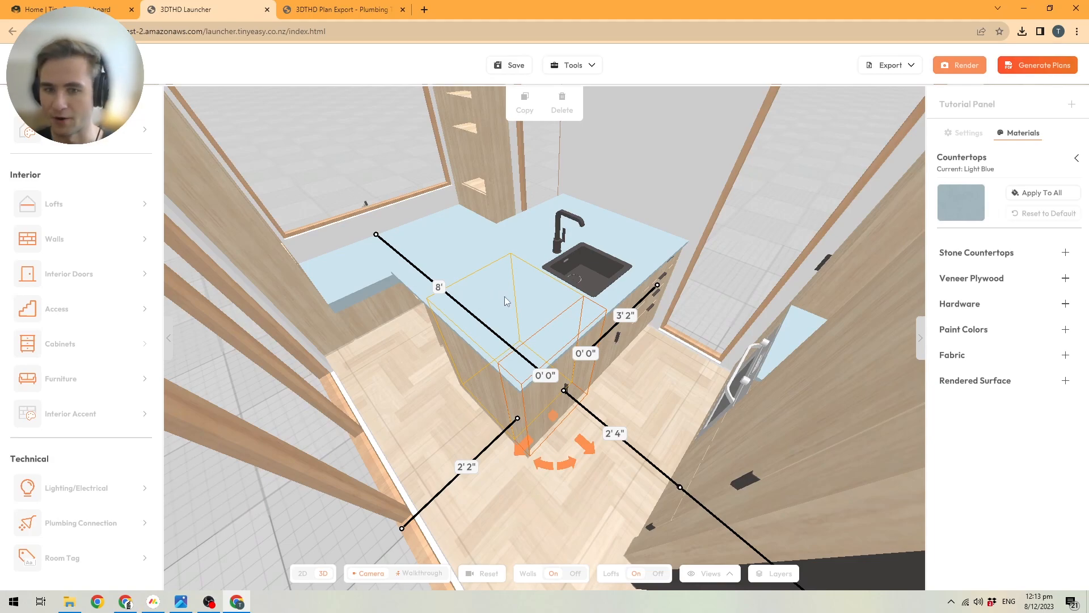
# Review the available tools and the export options for Sketchup and take-off.
pyautogui.moveTo(464, 301); pyautogui.dragTo(690, 299)
pyautogui.scroll(-10, 532, 300)
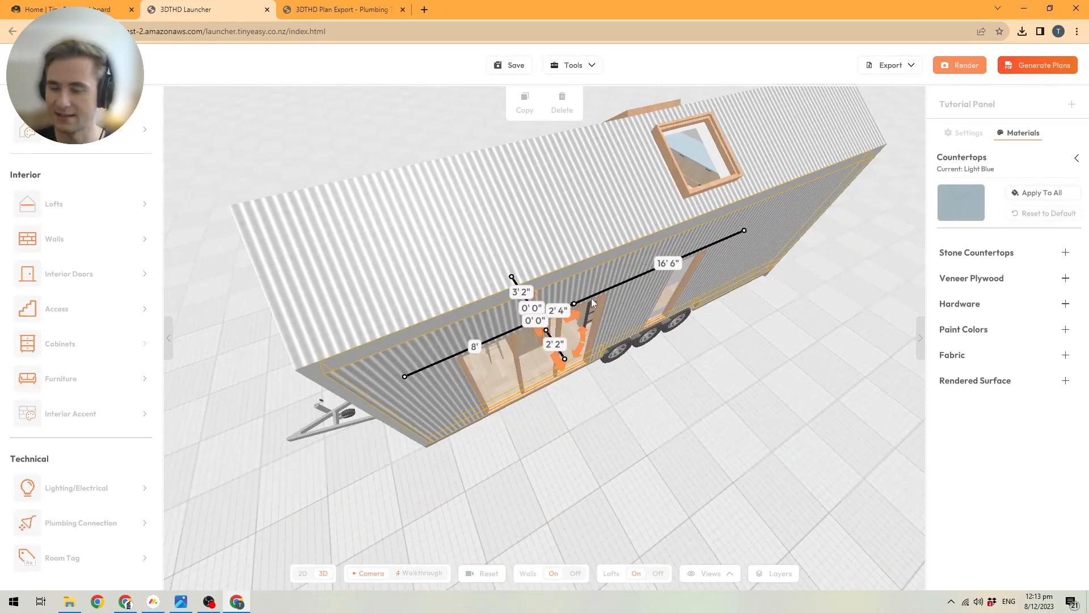
pyautogui.scroll(2, 592, 302)
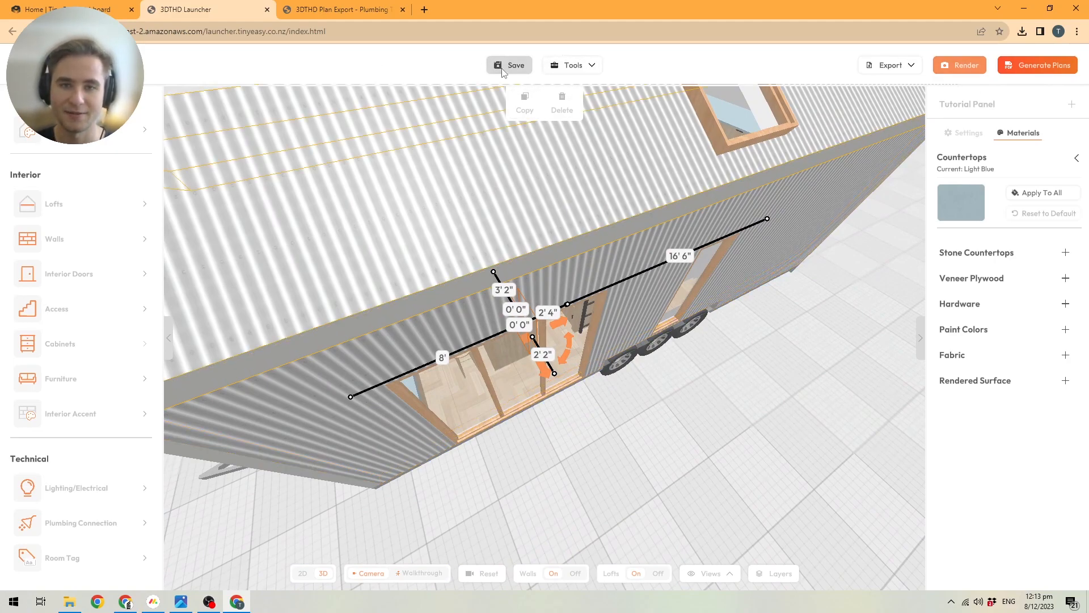
pyautogui.click(572, 65)
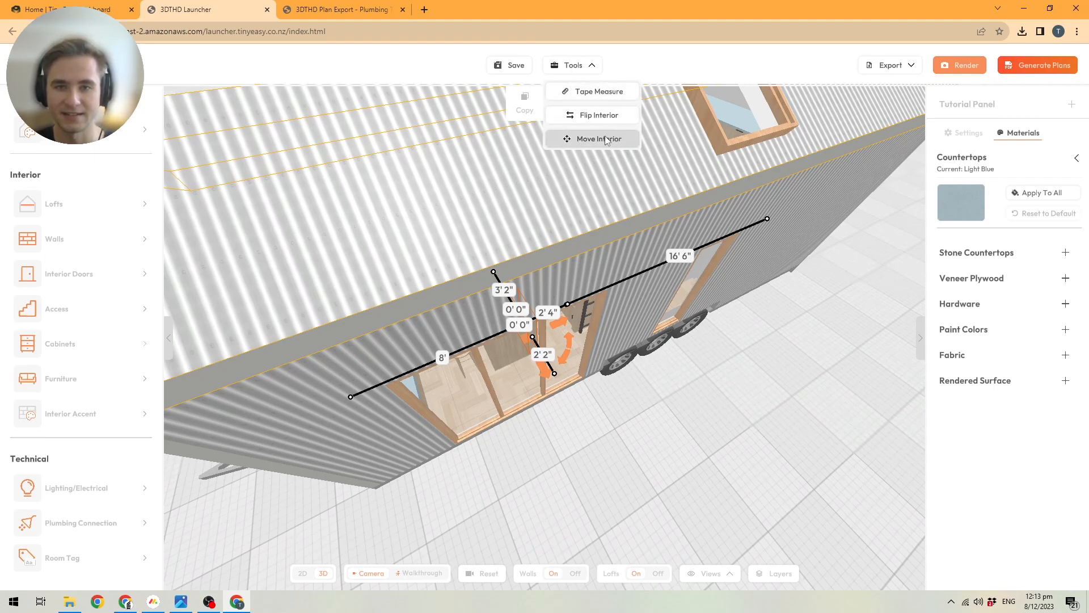
pyautogui.click(890, 65)
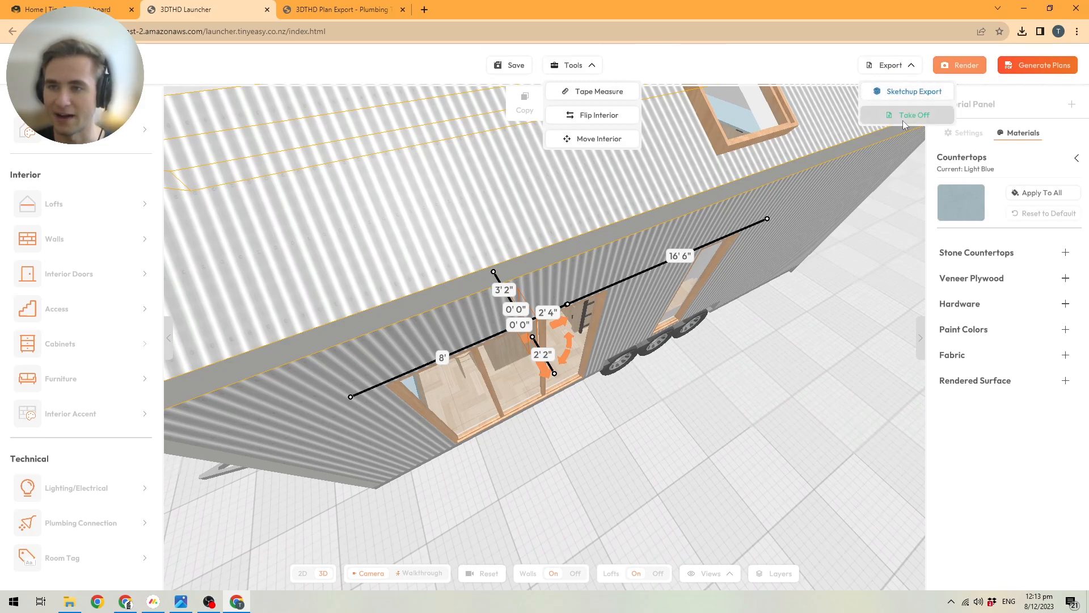
pyautogui.click(894, 70)
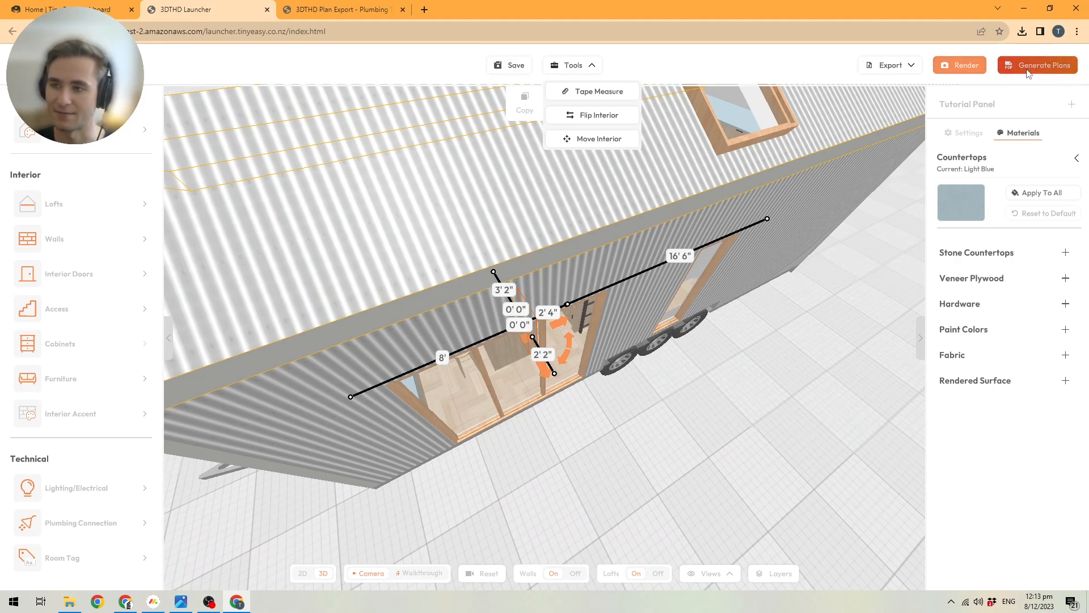
# Examine the plan generation settings with their page choices, and the render preparation settings with sun elevation and angle.
pyautogui.click(1047, 66)
pyautogui.scroll(-1, 1010, 403)
pyautogui.scroll(1, 1010, 403)
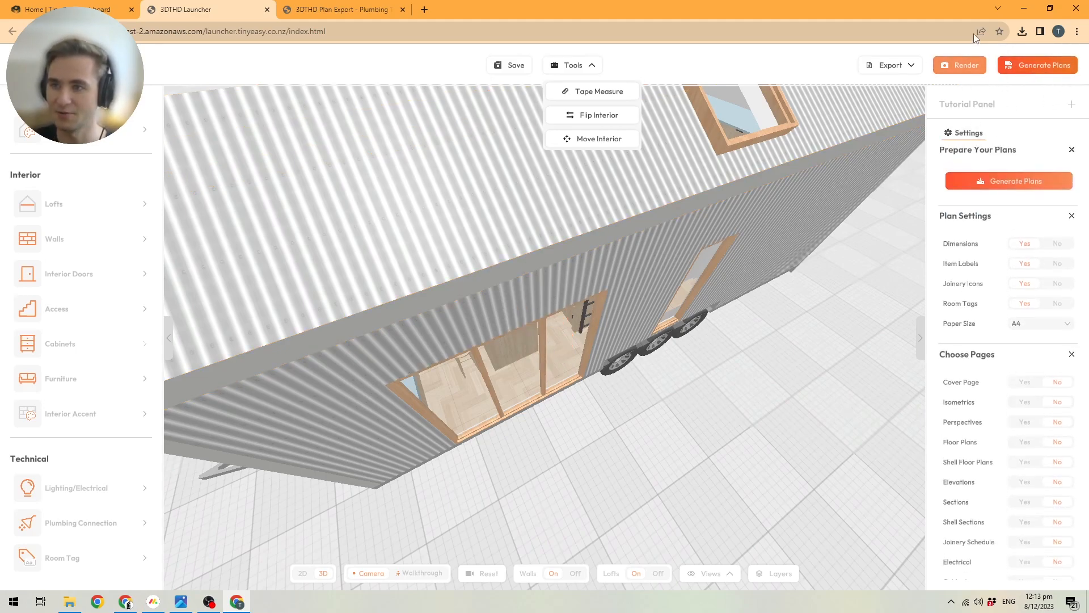
pyautogui.click(959, 67)
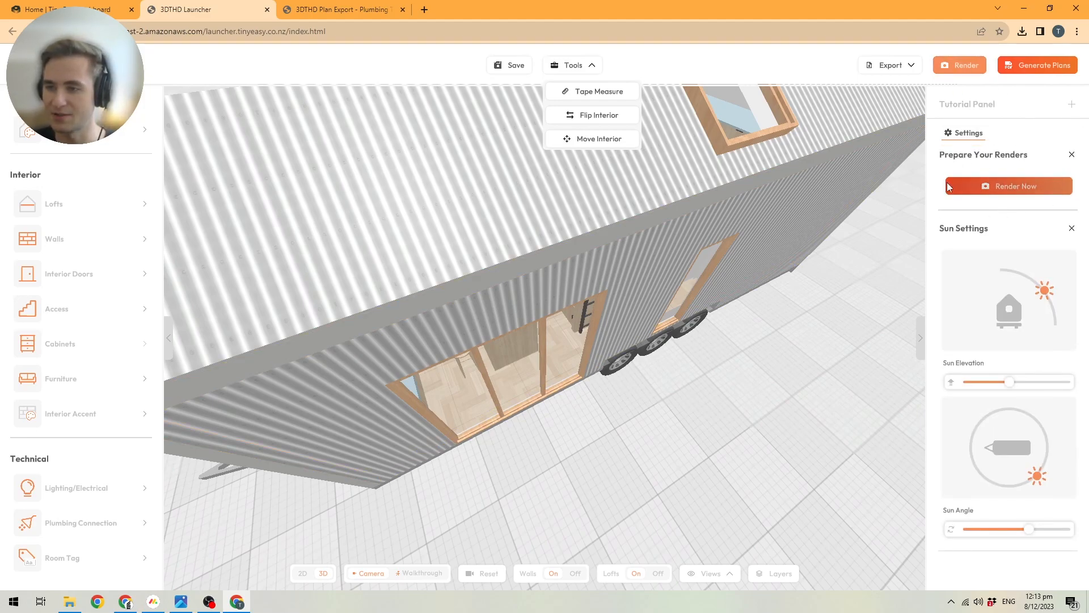
pyautogui.click(1038, 64)
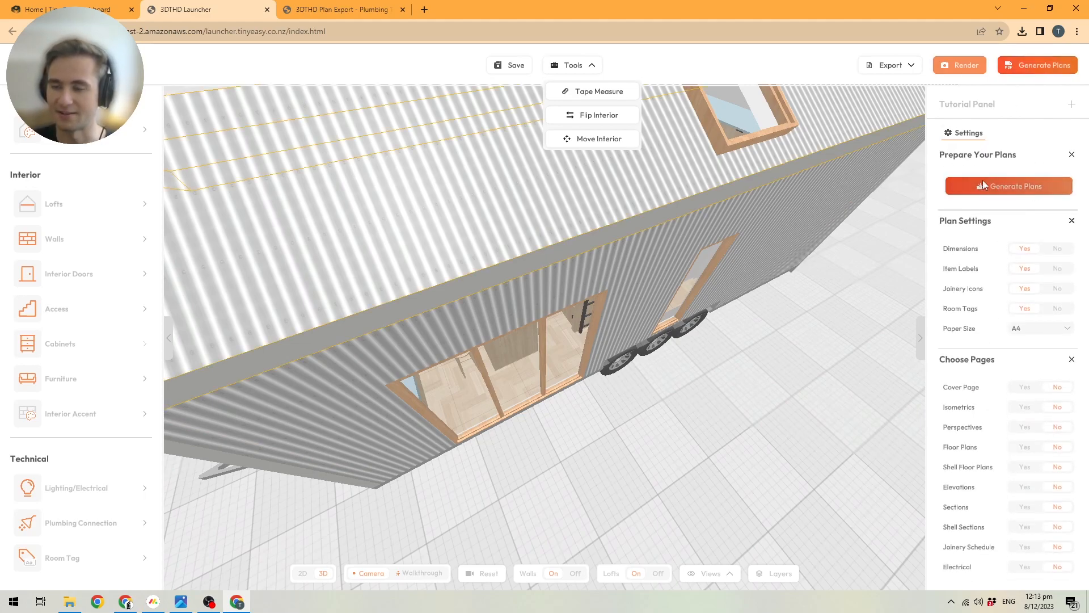
pyautogui.scroll(-6, 658, 335)
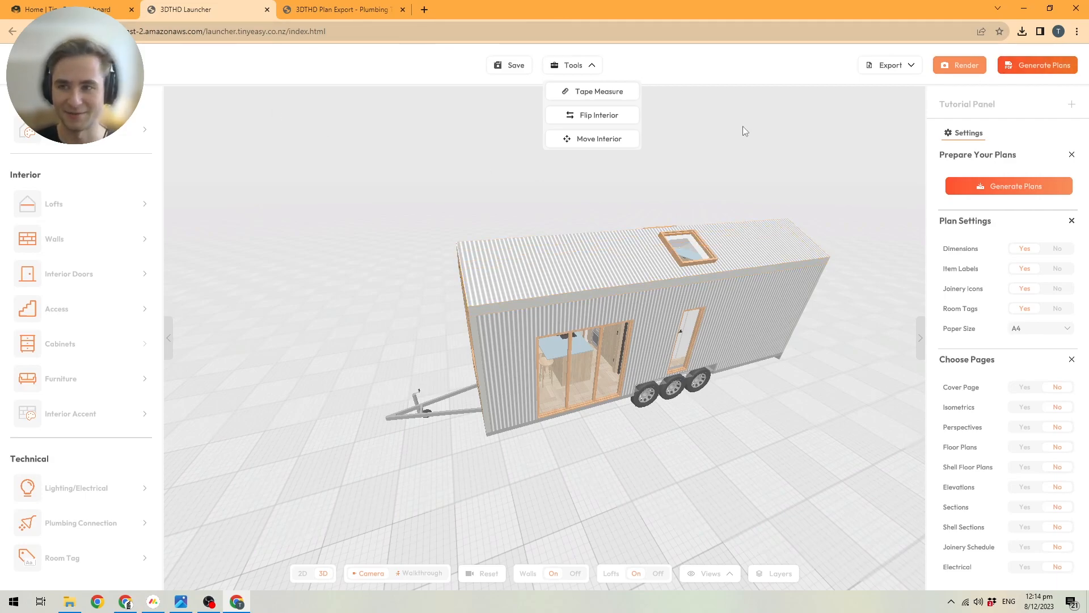
# Close the list of tools and reset the camera to its default view of the house.
pyautogui.moveTo(364, 324); pyautogui.dragTo(435, 330)
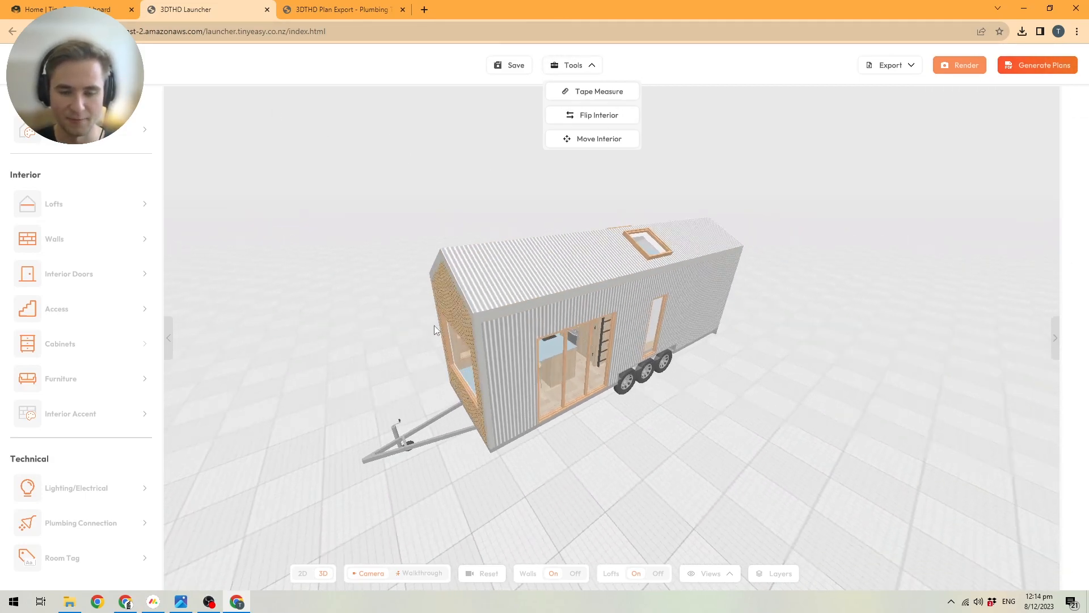
pyautogui.click(577, 66)
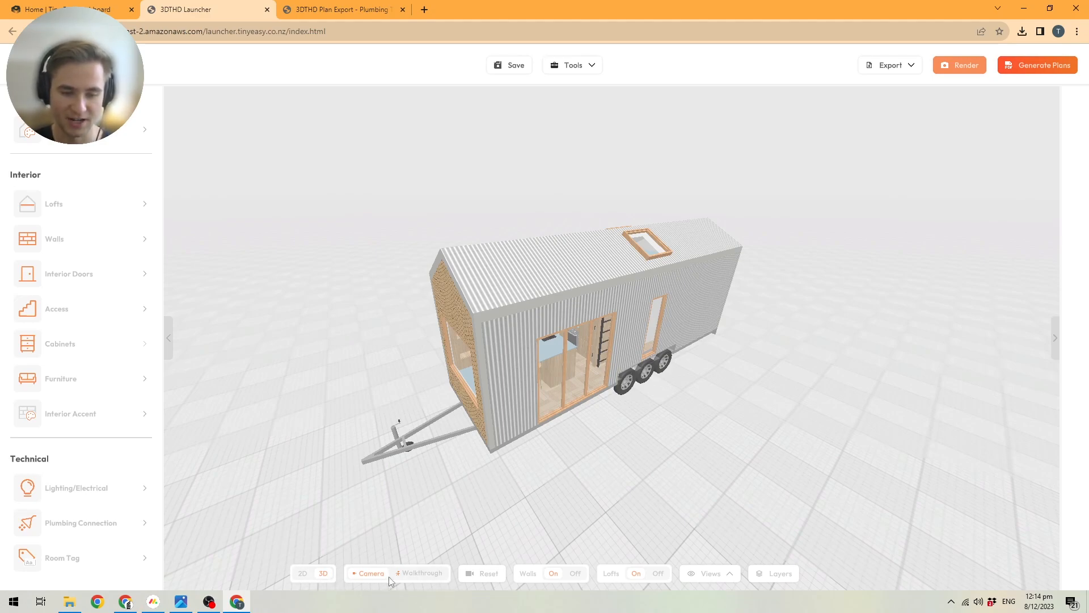
pyautogui.click(481, 573)
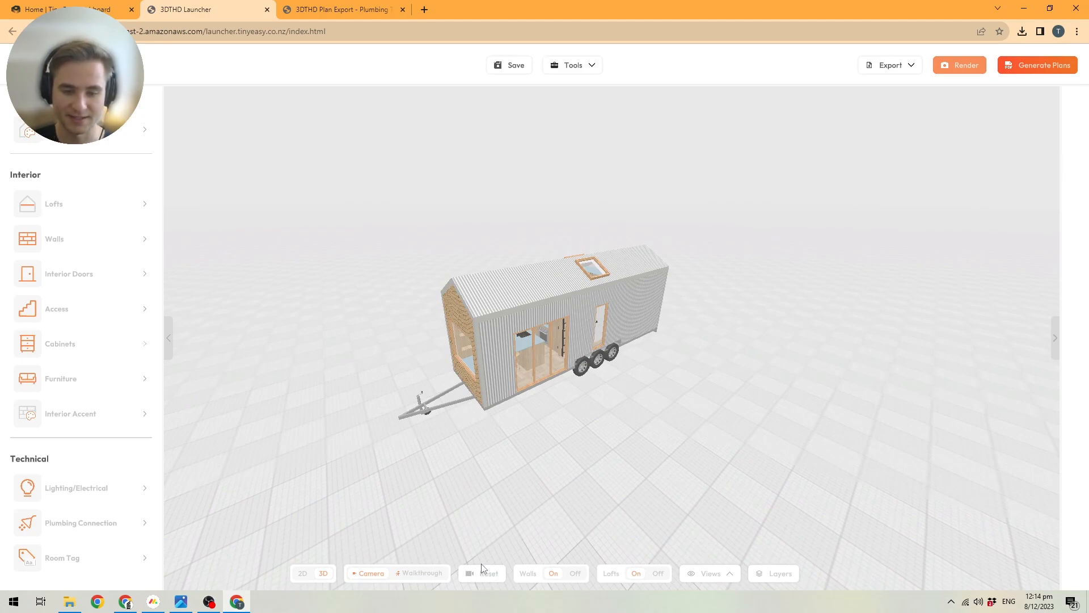
# Hide the walls to view the interior from outside the trailer and show them again.
pyautogui.scroll(4, 493, 450)
pyautogui.moveTo(543, 389); pyautogui.dragTo(559, 526, button='middle')
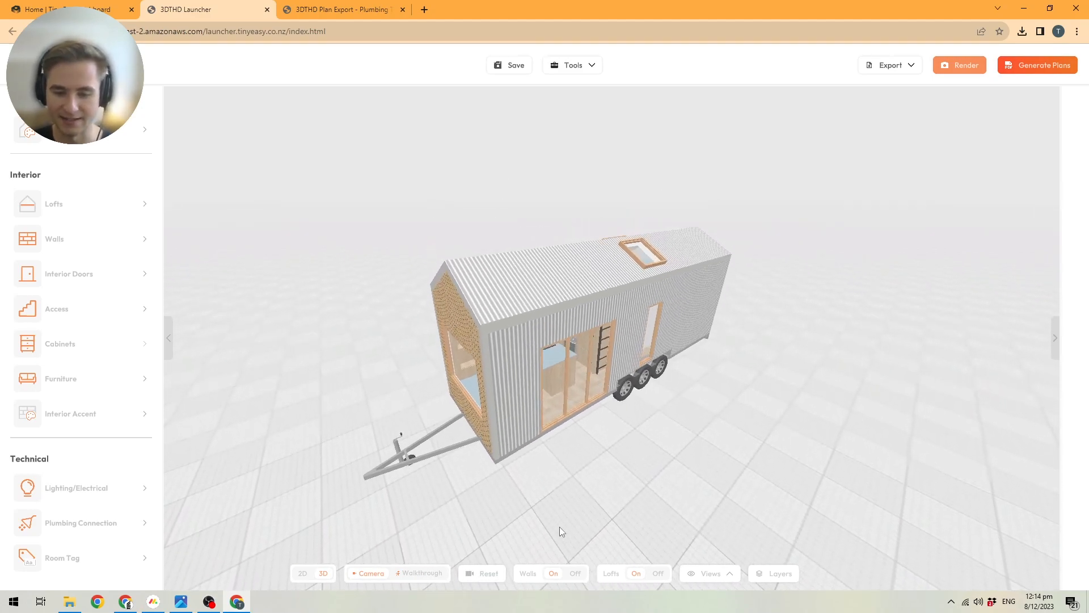
pyautogui.click(574, 574)
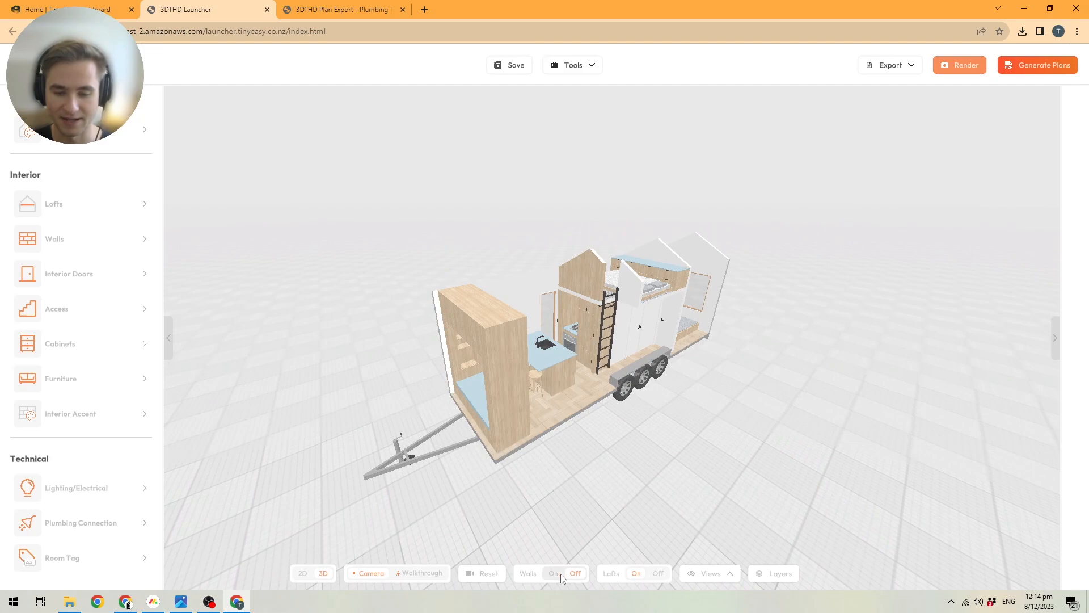
pyautogui.click(559, 574)
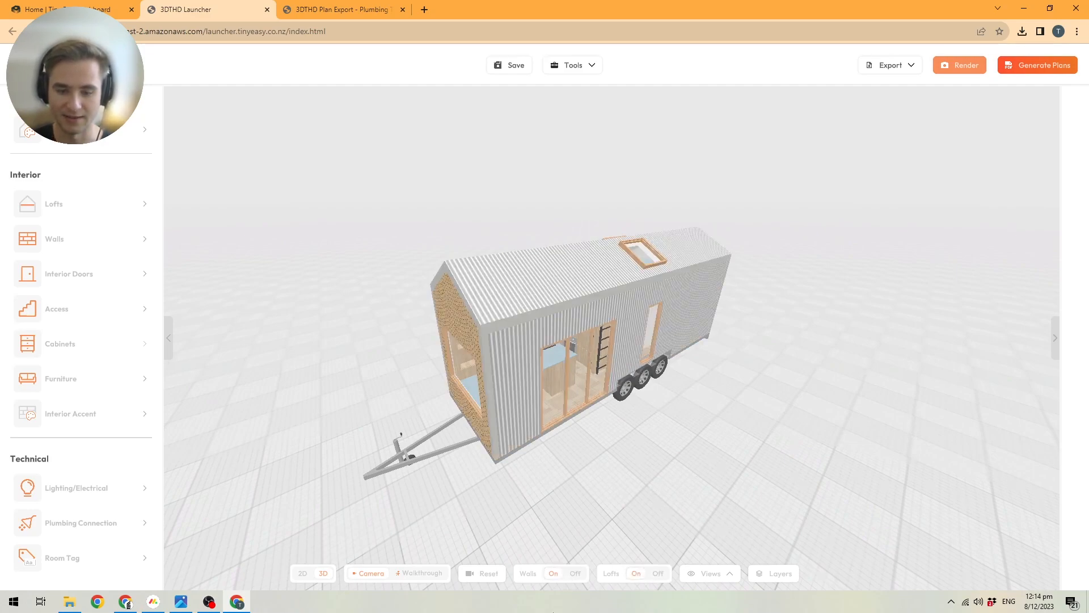
# Try the wall and loft visibility switches, ending with both walls and lofts shown.
pyautogui.click(578, 574)
pyautogui.click(641, 572)
pyautogui.click(641, 572)
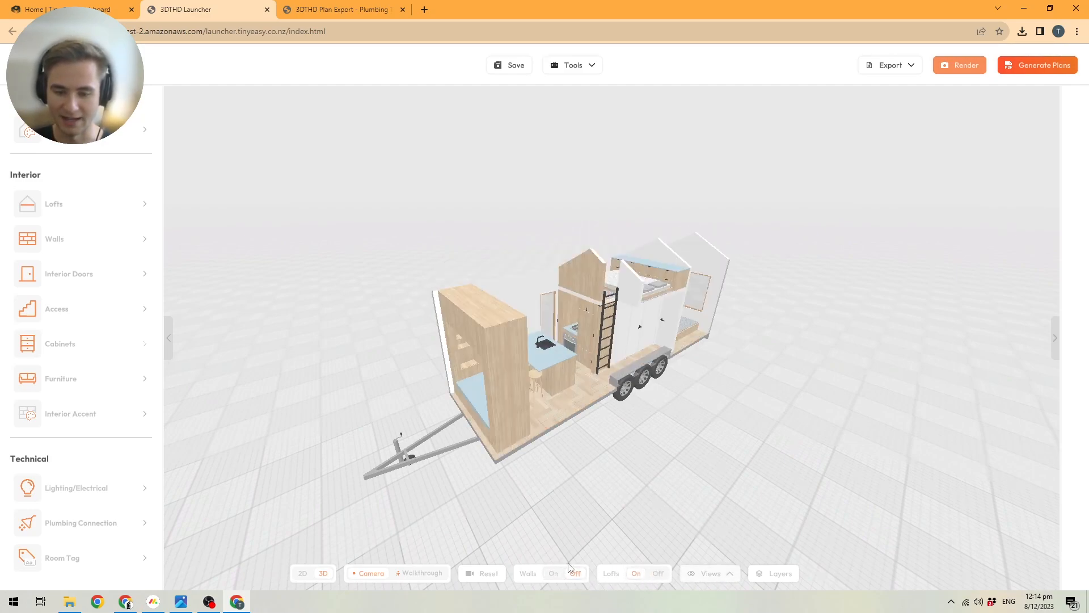
pyautogui.click(548, 573)
pyautogui.scroll(2, 644, 336)
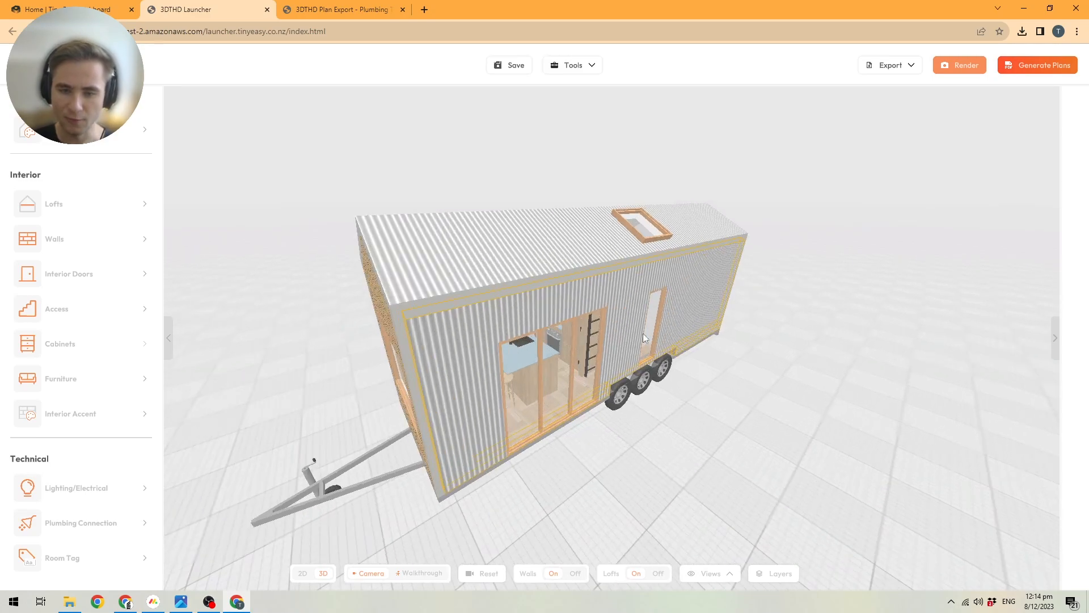
# Open the view options and try the cabinets and dimensions visibility switches, leaving both on.
pyautogui.click(713, 575)
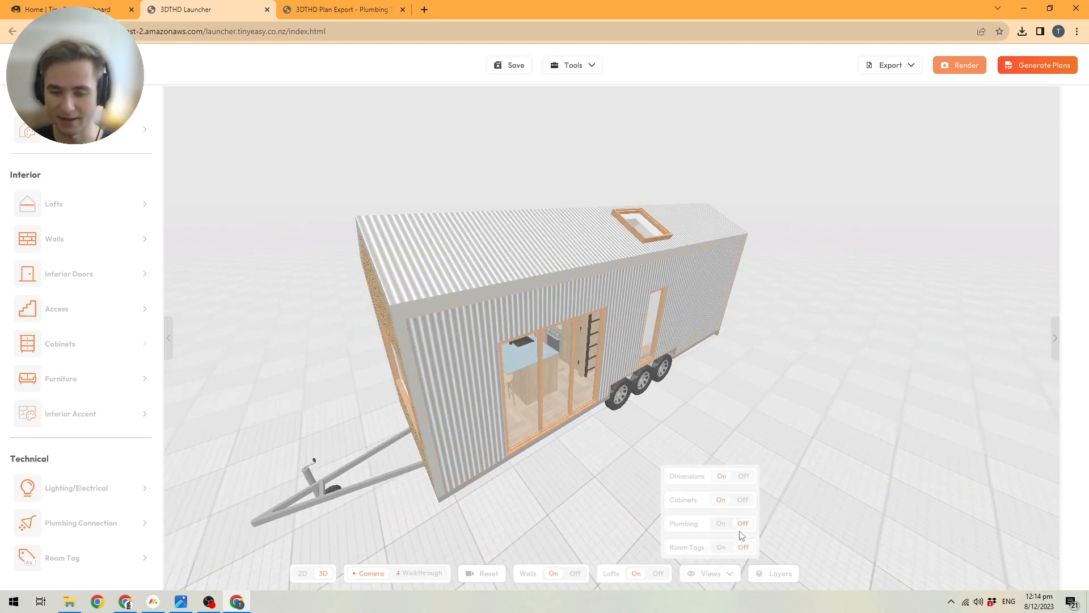
pyautogui.scroll(3, 528, 389)
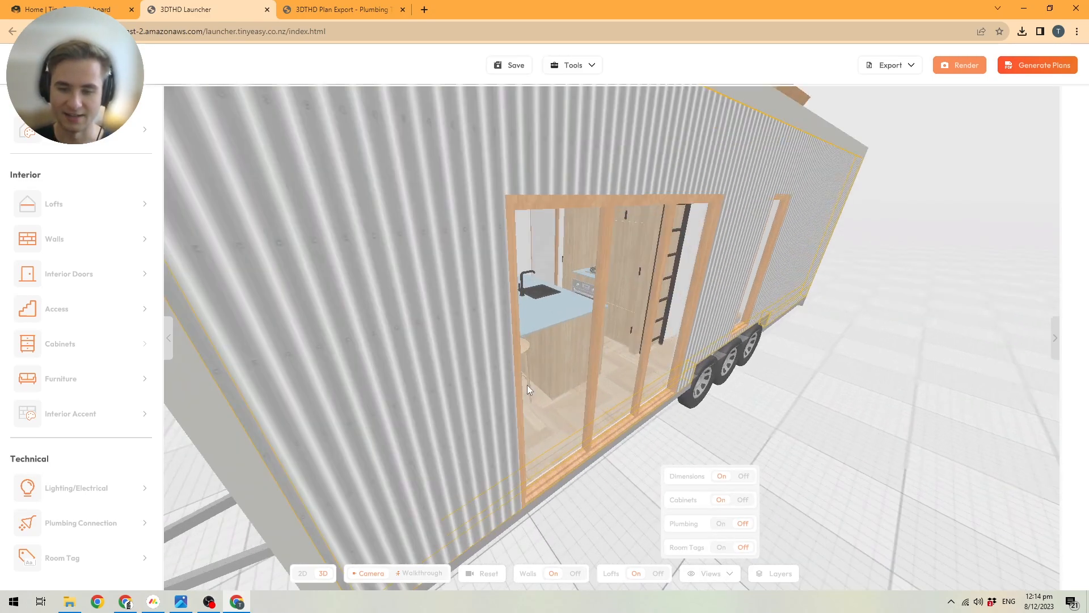
pyautogui.click(731, 499)
pyautogui.click(727, 477)
pyautogui.click(733, 499)
pyautogui.click(729, 477)
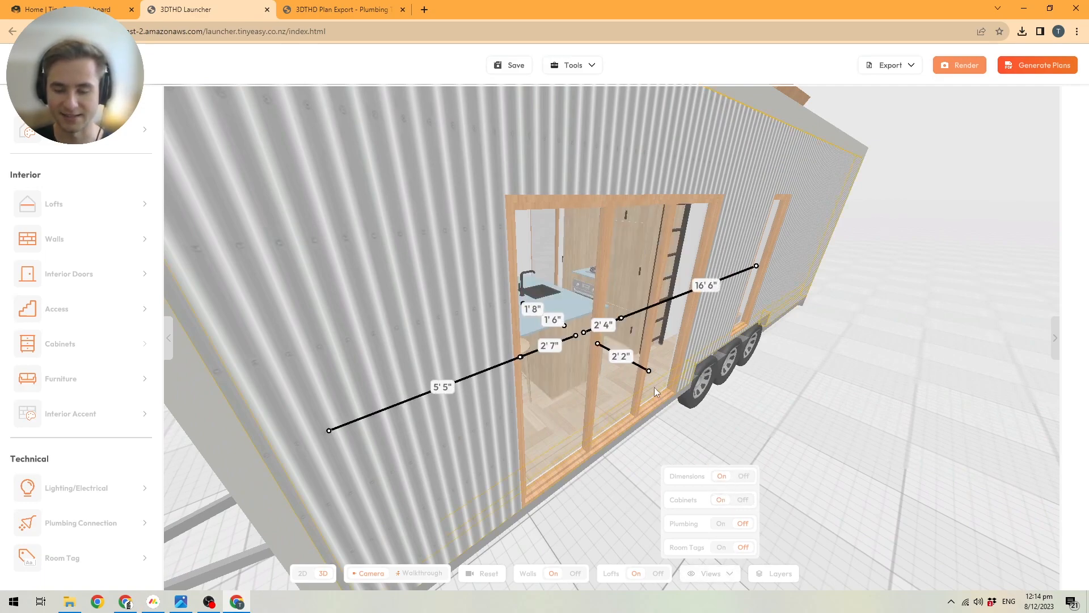
# Open the selection layer settings and set Walls to No.
pyautogui.click(774, 572)
pyautogui.click(1057, 182)
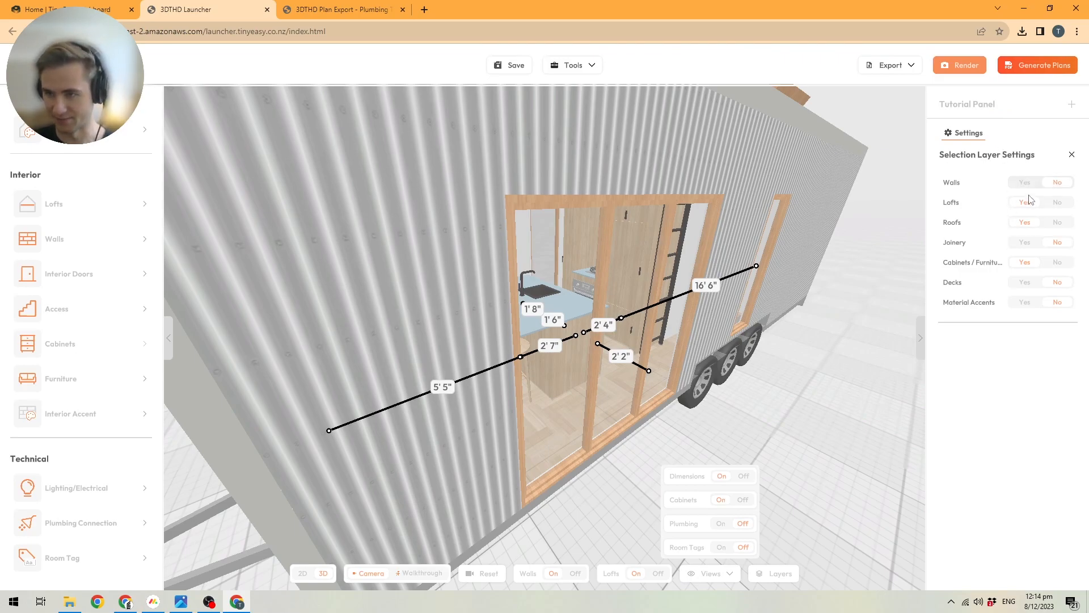